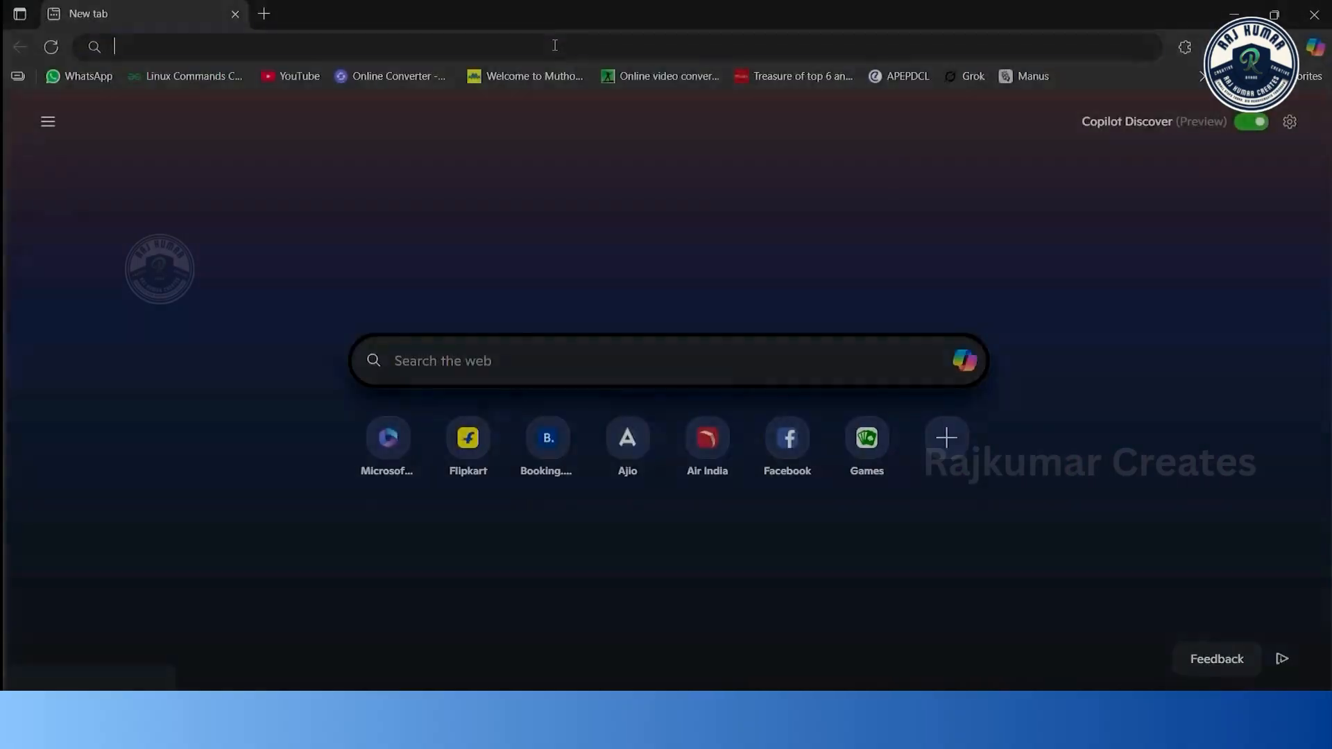
# Step: Search the web for "google ai studio" and open the Google AI Studio site from the results
pyautogui.click(555, 45)
pyautogui.write('google ai studio')
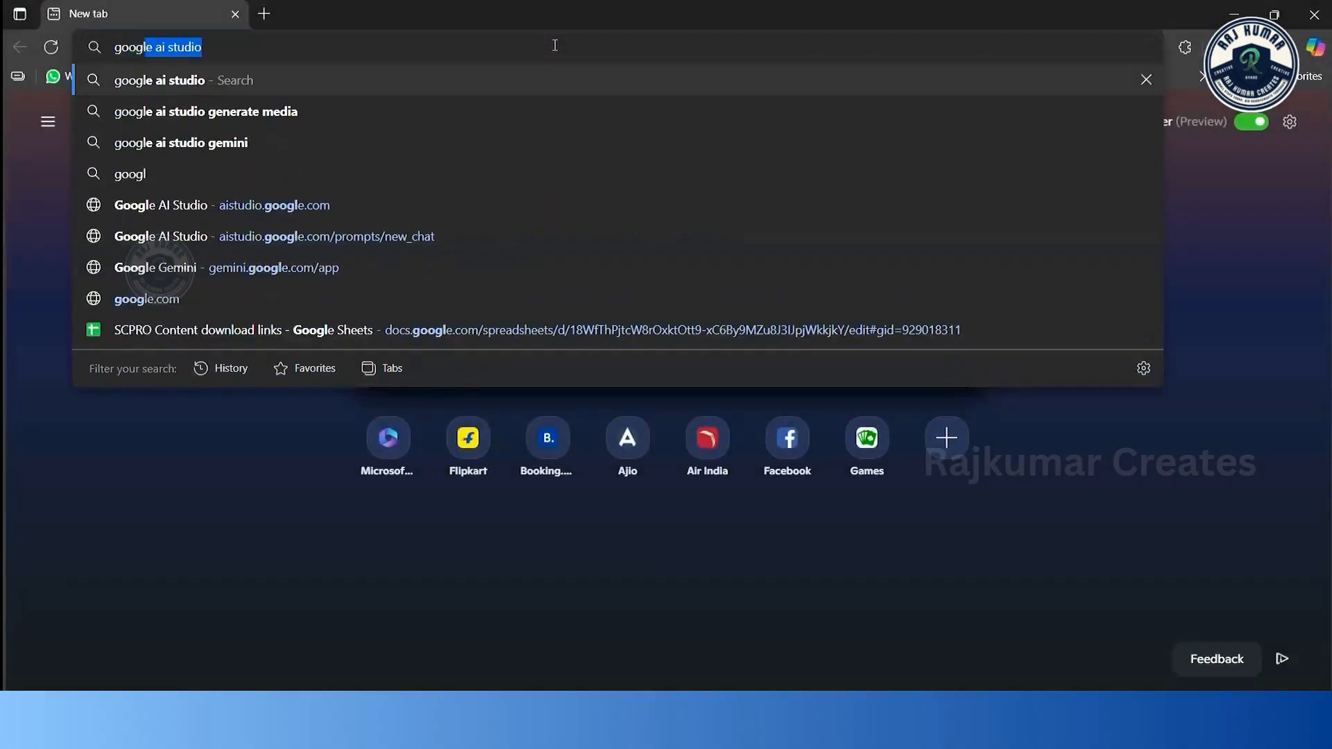
pyautogui.press('Return')
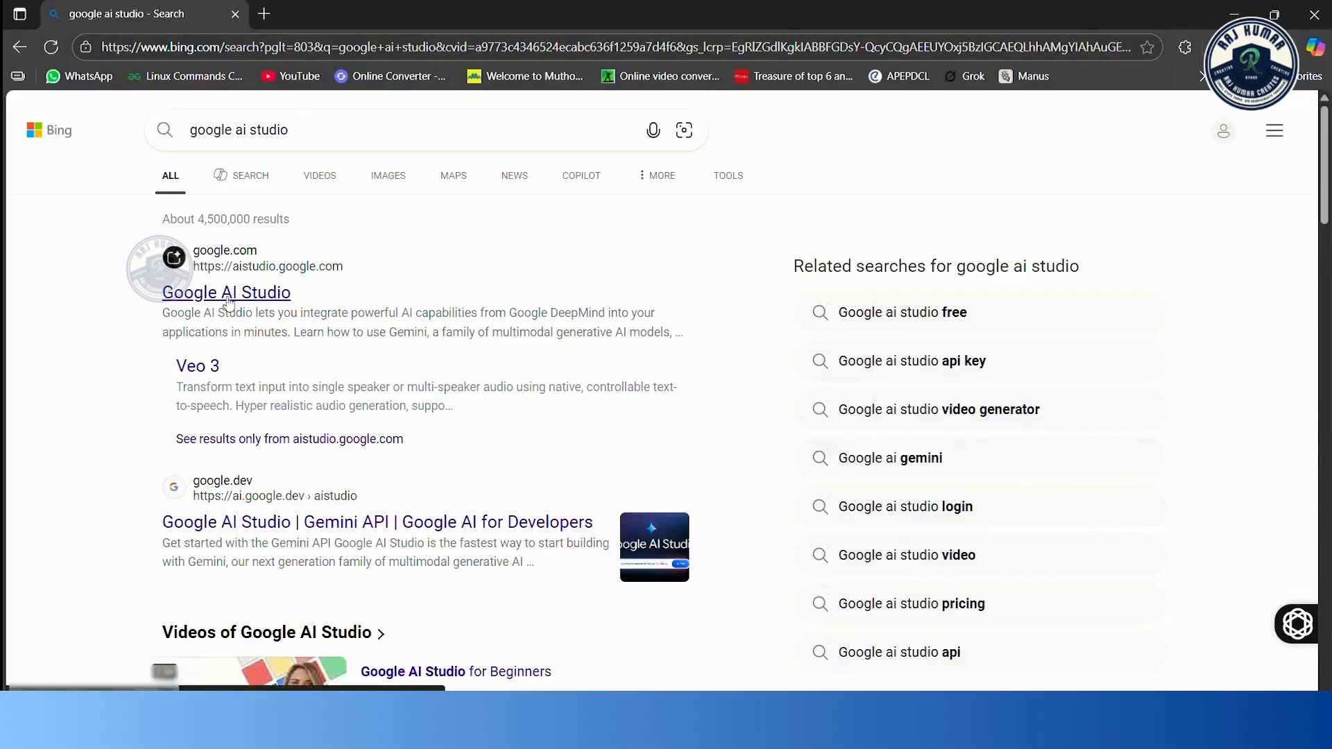
pyautogui.click(228, 300)
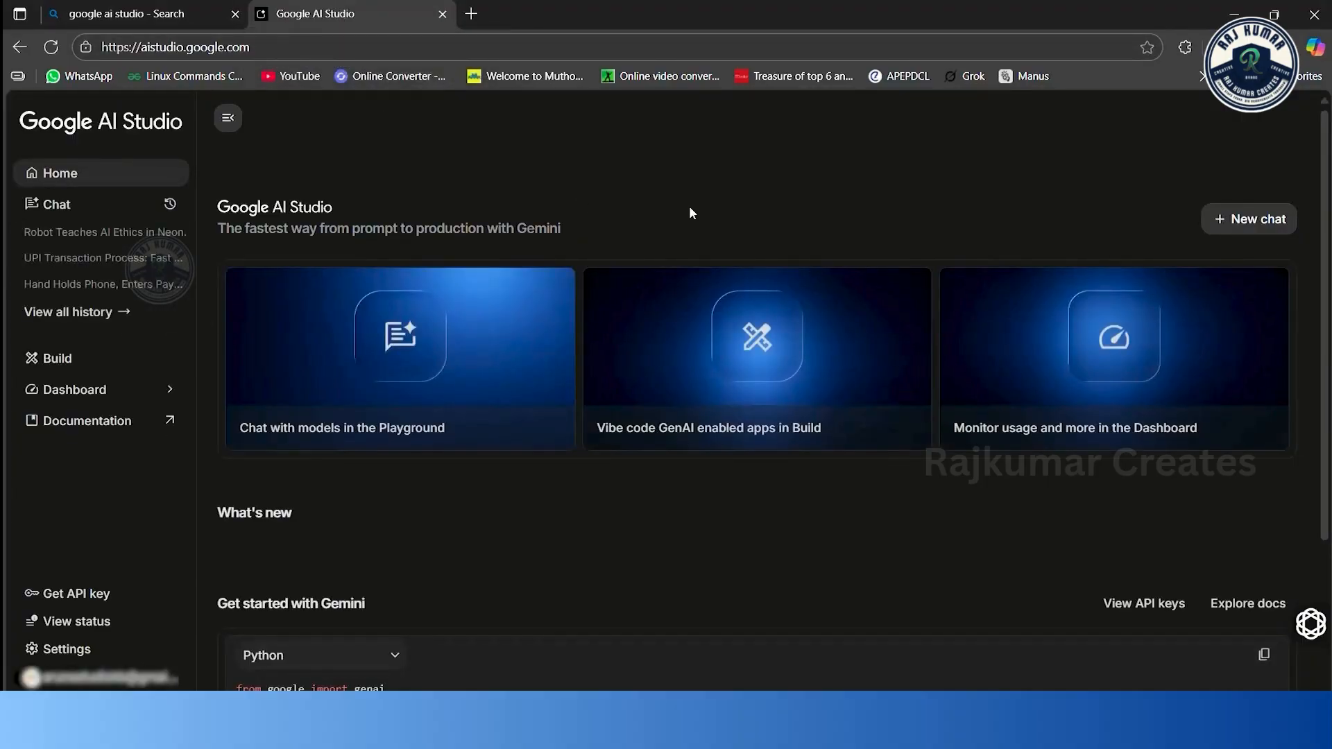
# Step: Start a new chat and select the Veo 2 video generation model
pyautogui.moveTo(1326, 174)
pyautogui.mouseDown()
pyautogui.moveTo(1326, 420)
pyautogui.moveTo(1325, 149)
pyautogui.mouseUp()
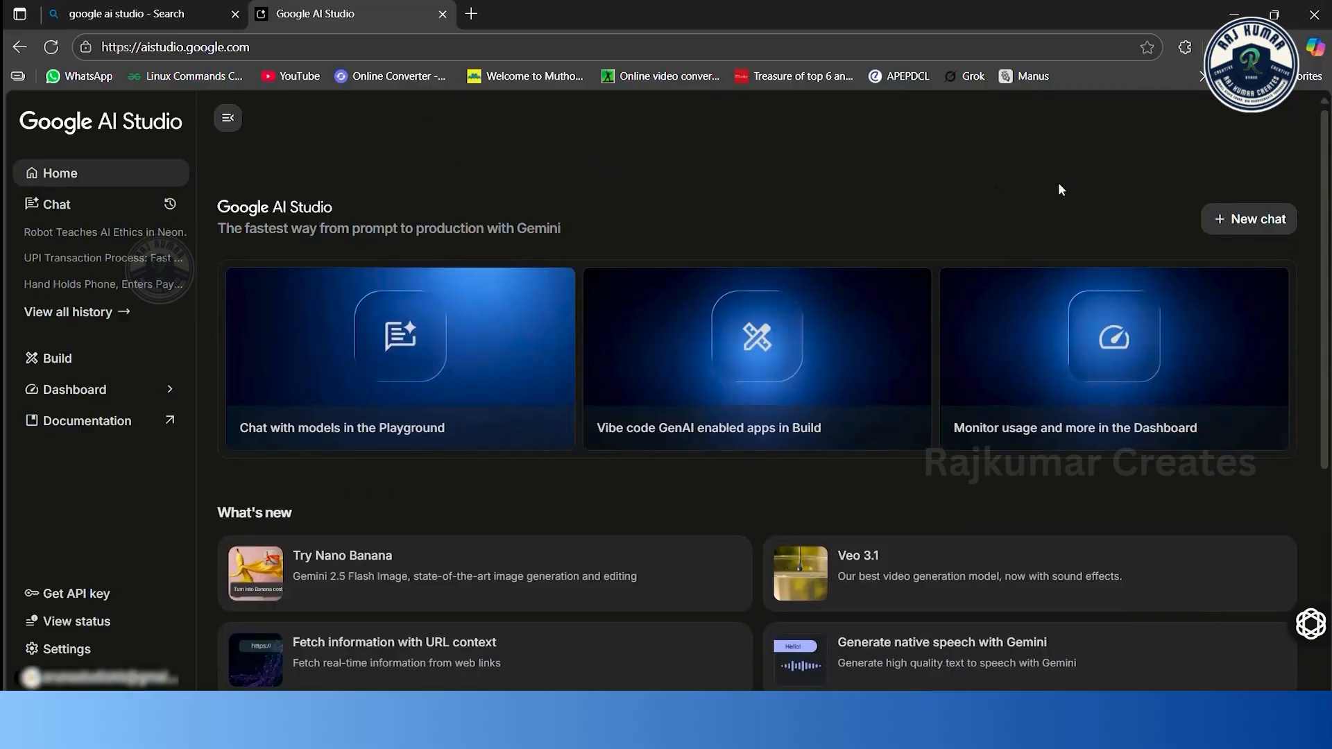
pyautogui.click(1237, 227)
pyautogui.click(1106, 201)
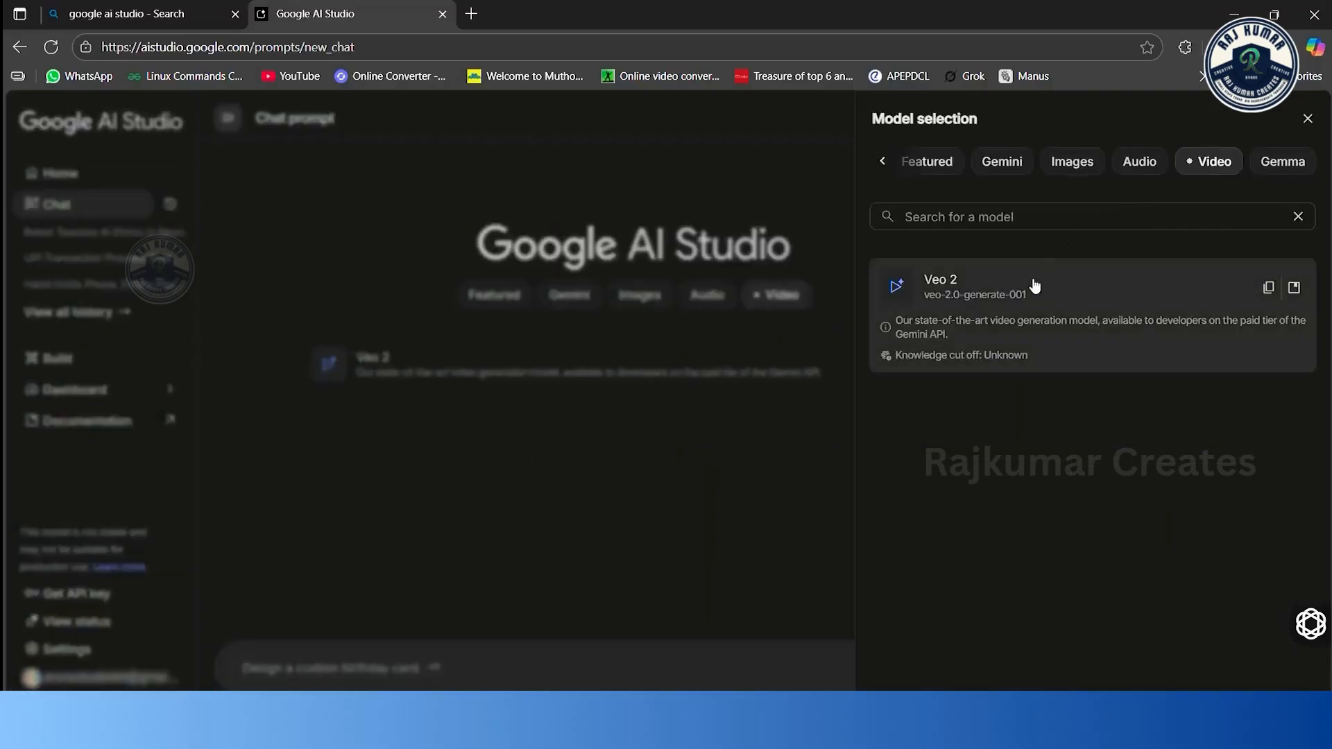
pyautogui.click(981, 304)
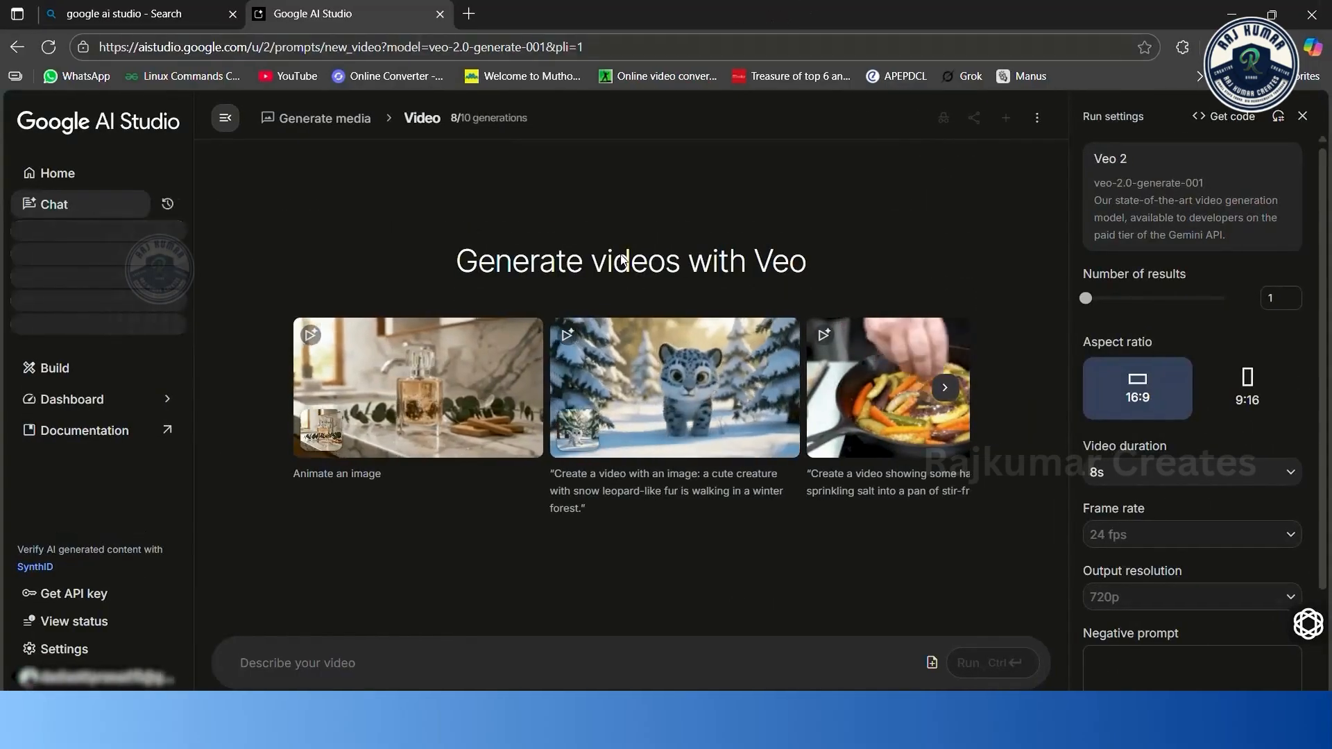
# Step: Check the video generation allowance shown beside the page heading
pyautogui.moveTo(530, 115); pyautogui.dragTo(444, 118)
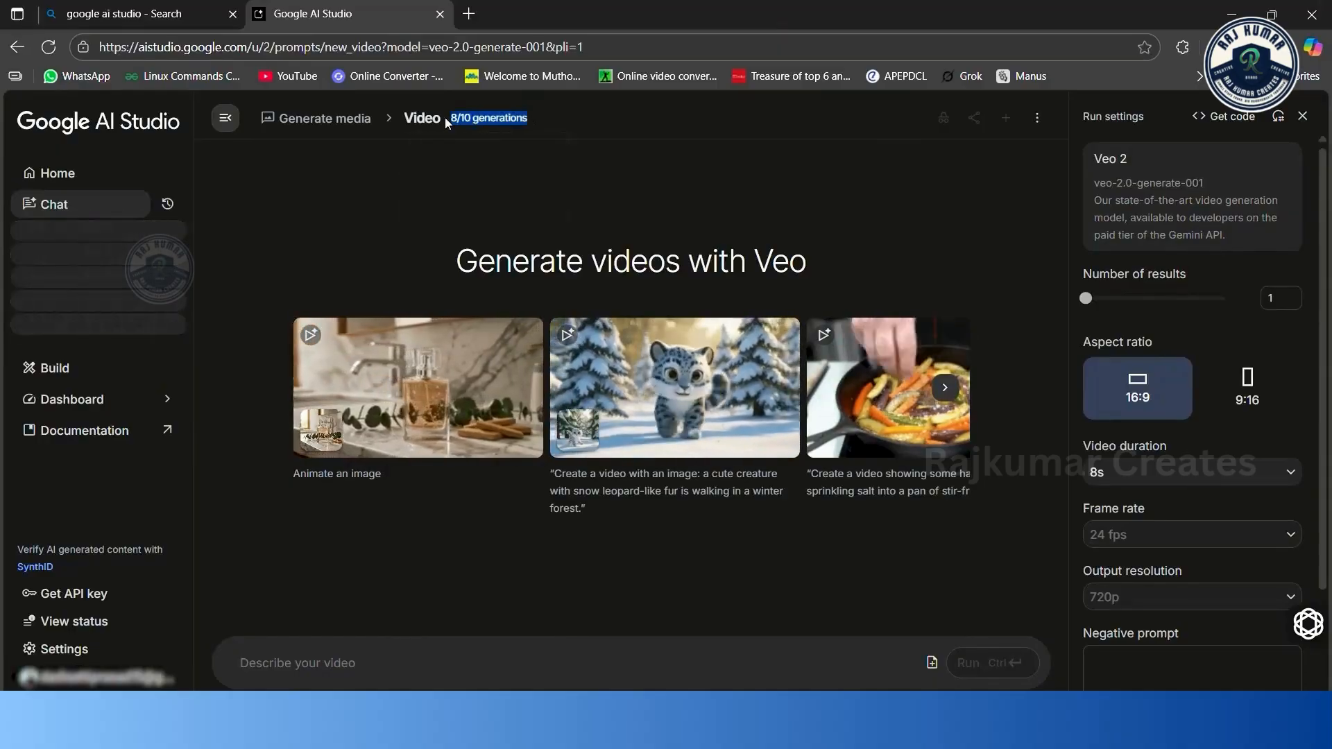
pyautogui.click(375, 206)
pyautogui.moveTo(467, 122)
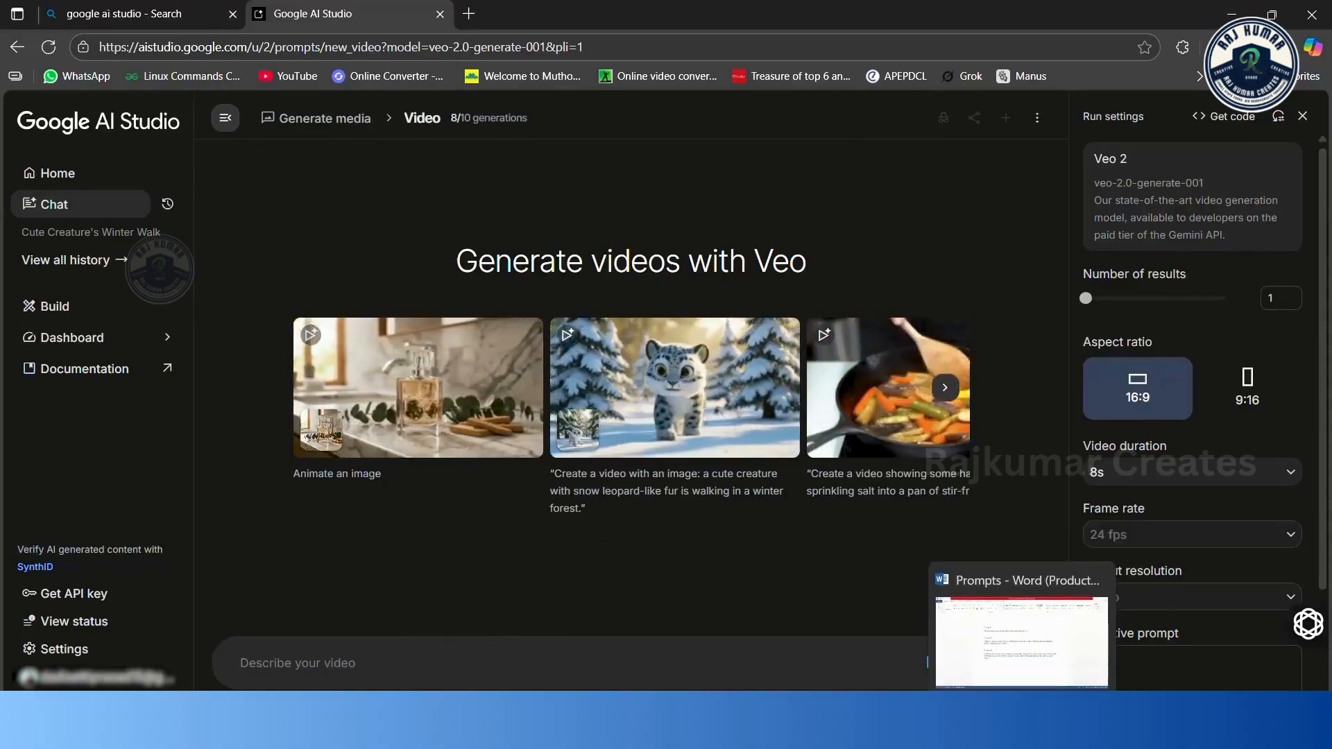
# Step: Switch to the Prompts document in Word and copy the text under Prompt 01
pyautogui.click(1020, 625)
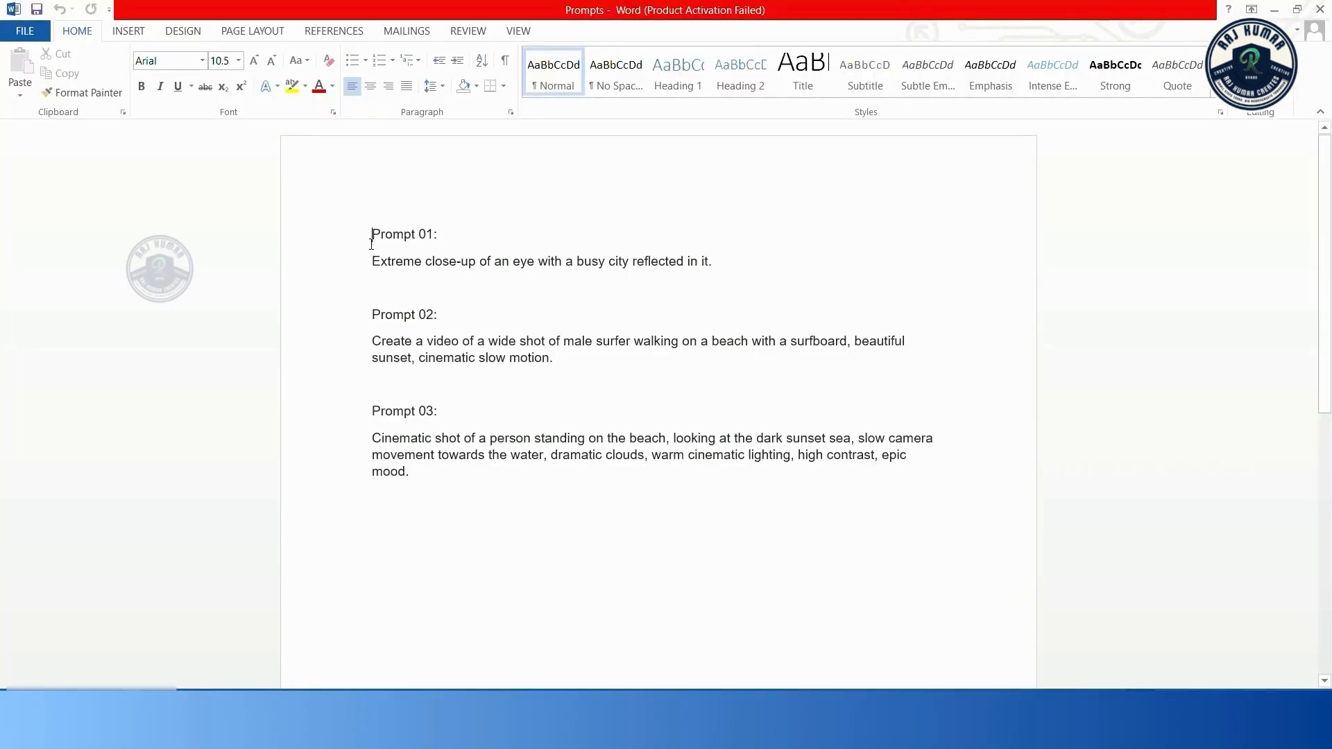
pyautogui.moveTo(553, 258); pyautogui.dragTo(724, 253)
pyautogui.moveTo(371, 261); pyautogui.dragTo(706, 267)
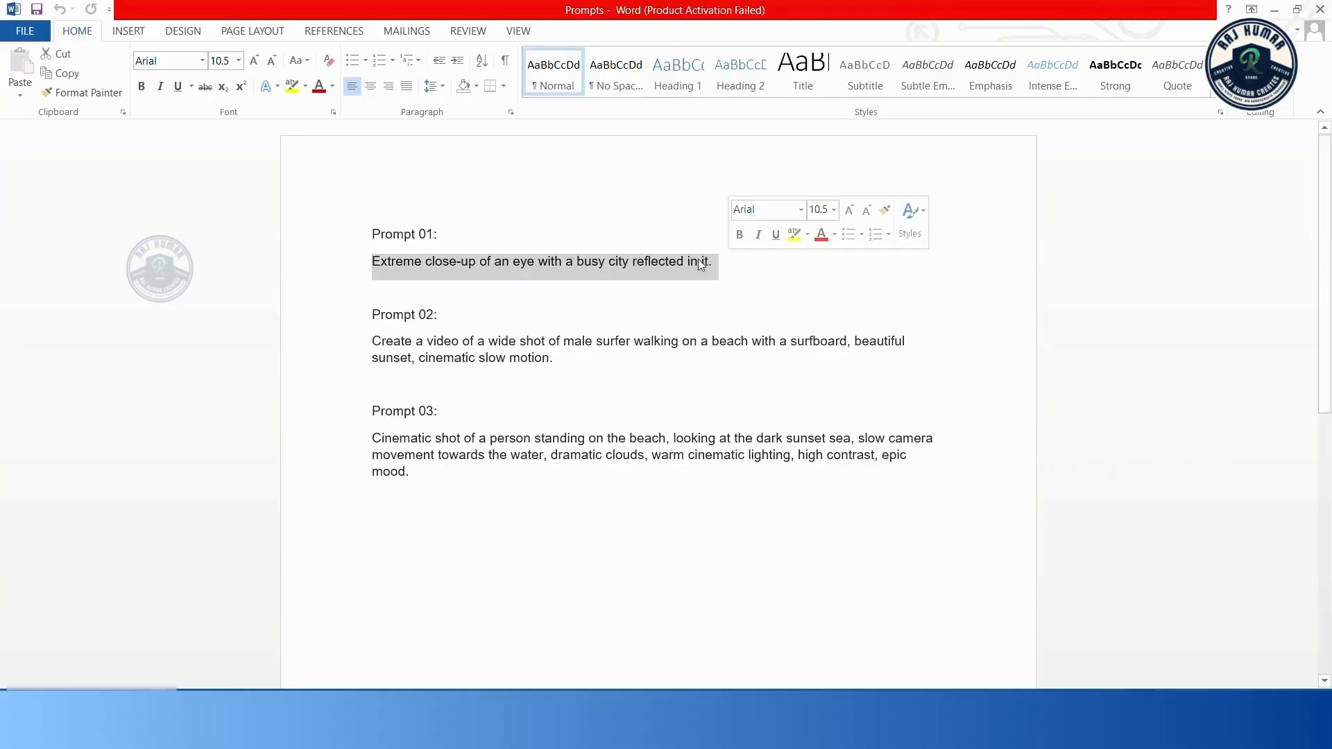
pyautogui.rightClick(706, 262)
pyautogui.click(730, 293)
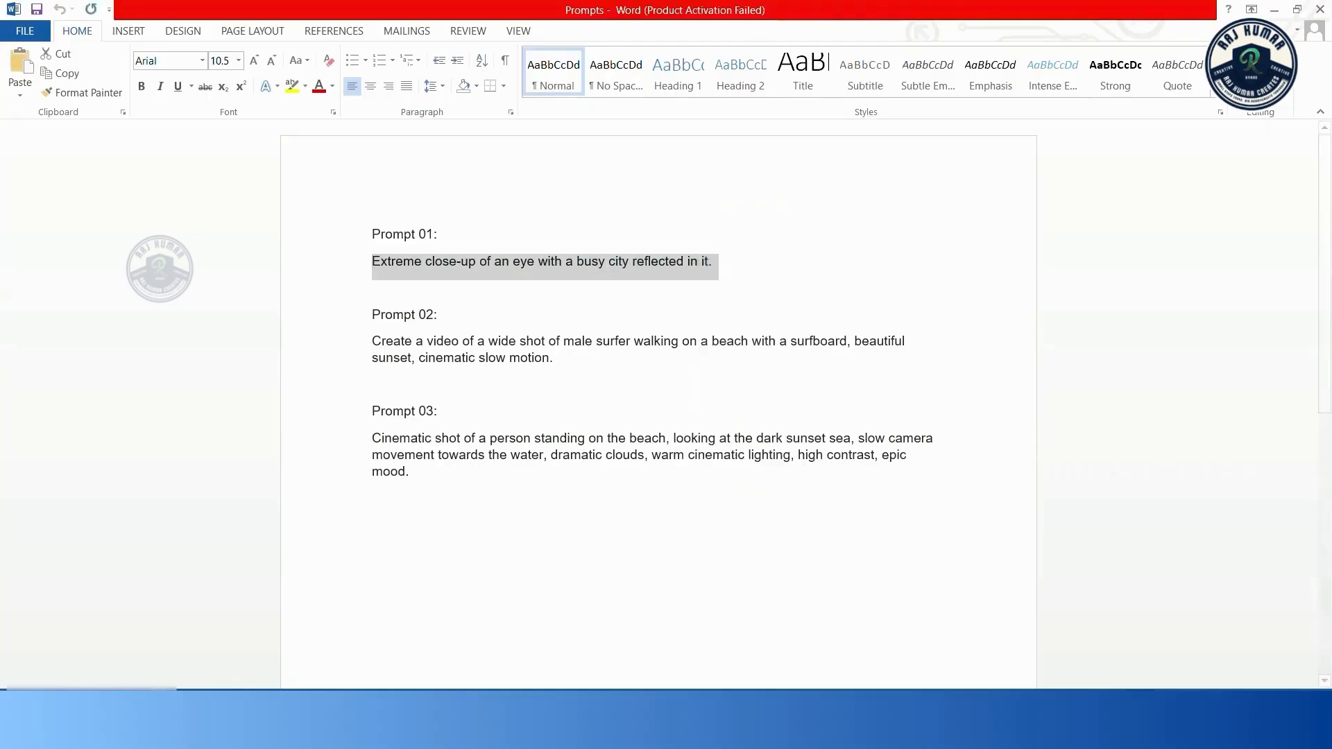
# Step: Return to Google AI Studio and paste "Extreme close-up of an eye with a busy city reflected in it." as the video description
pyautogui.click(565, 642)
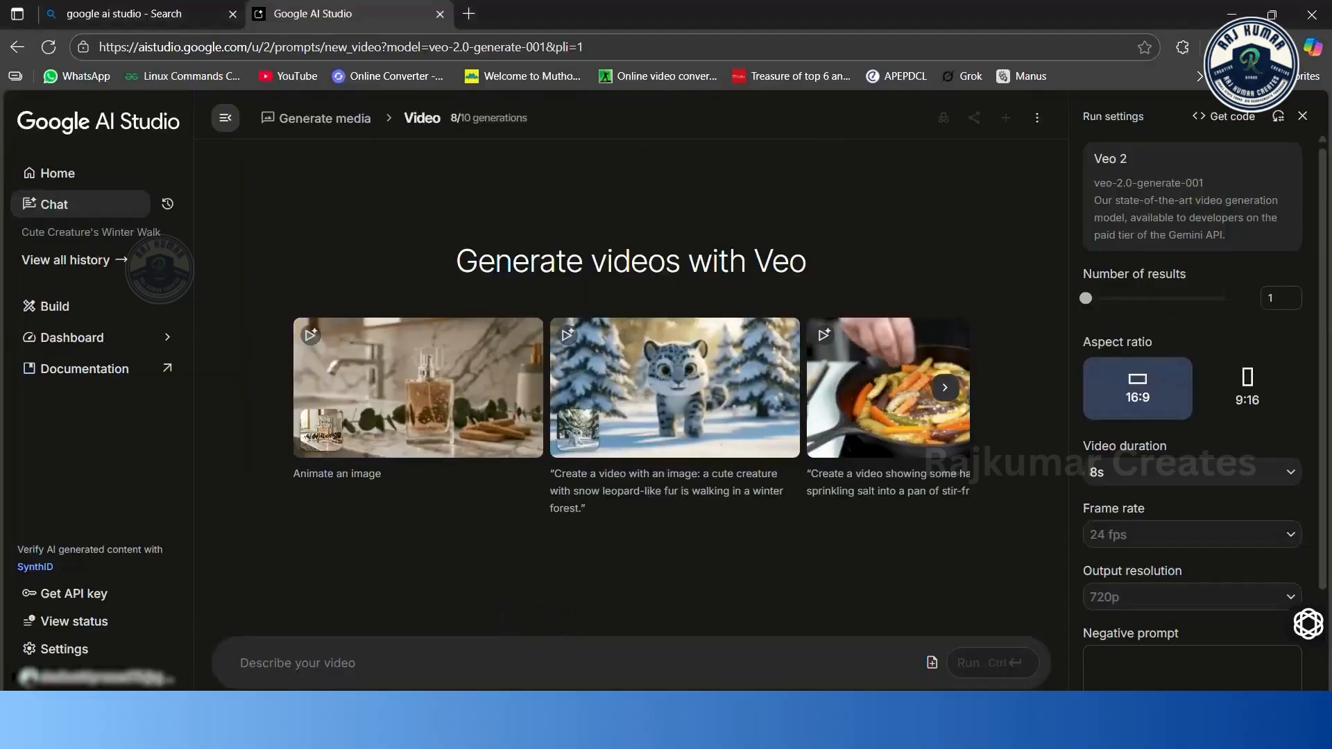
pyautogui.rightClick(341, 663)
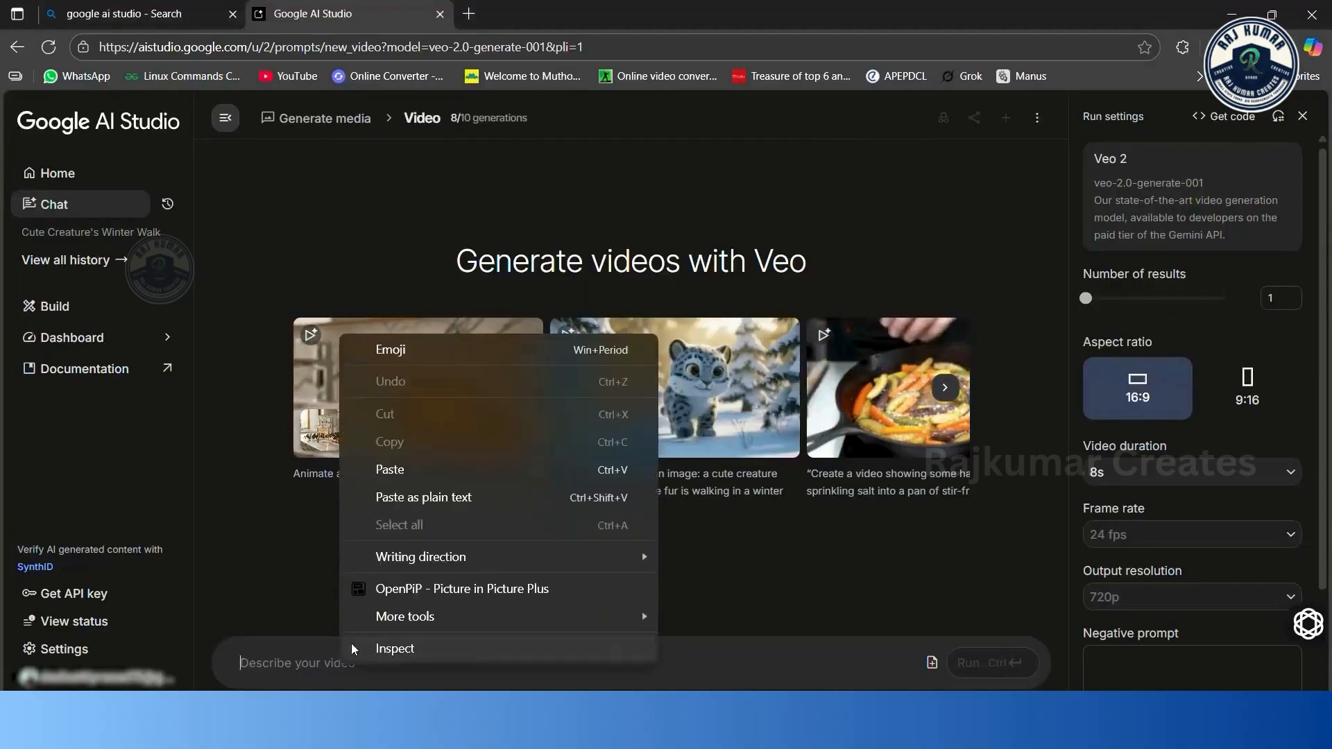
pyautogui.click(390, 470)
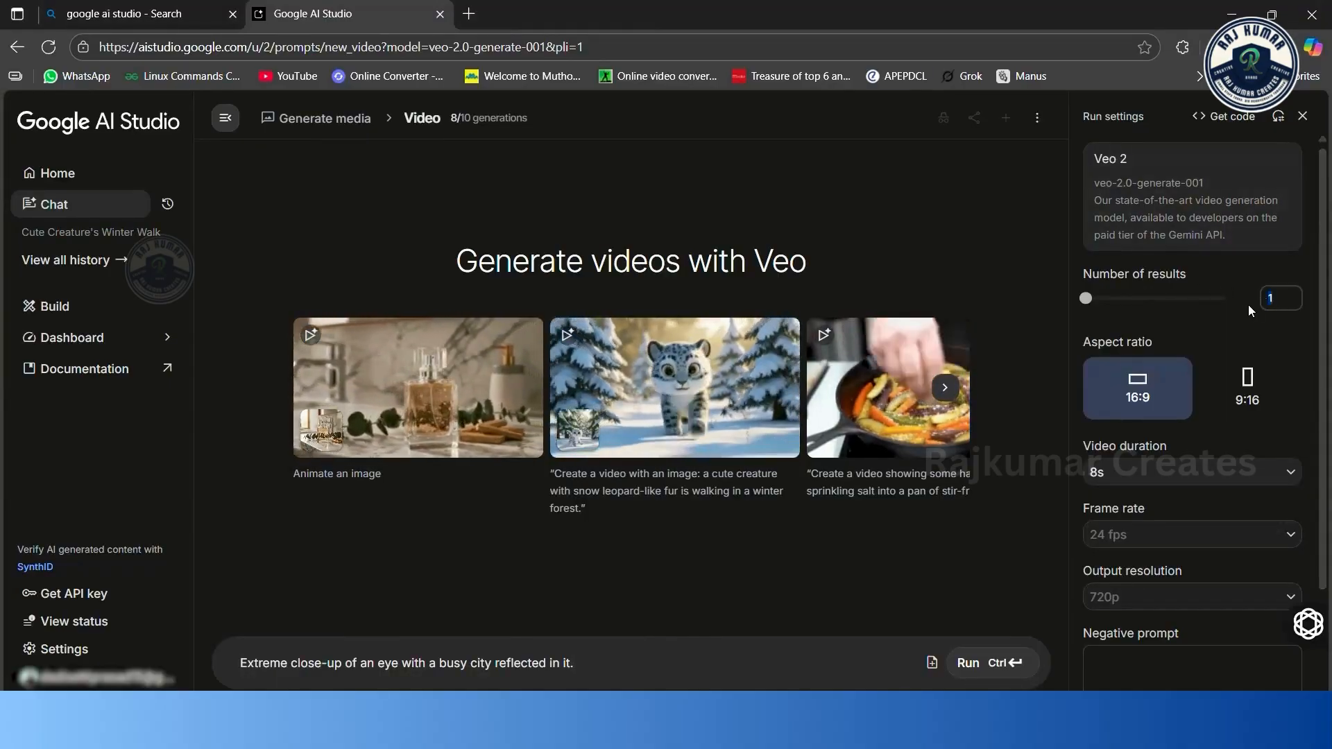
# Step: Try the 9:16 aspect ratio for the video and return to 16:9
pyautogui.write('2')
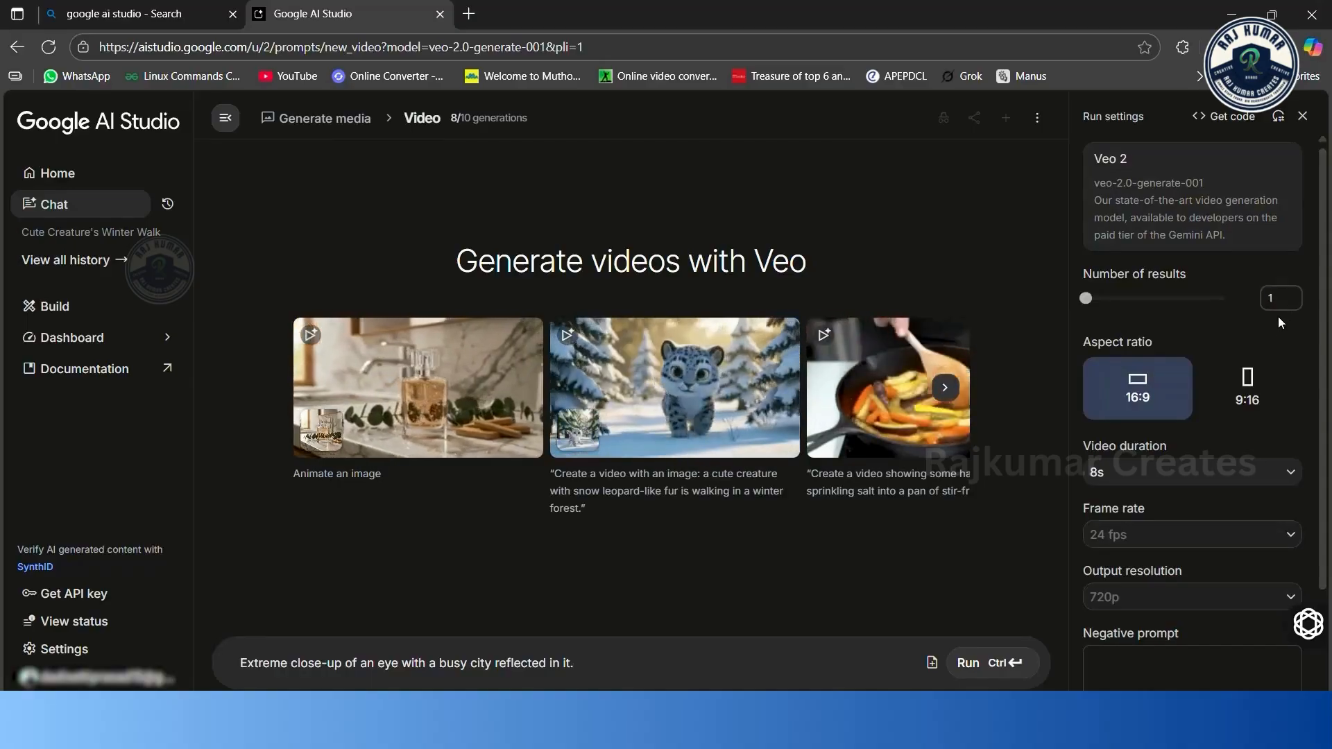
pyautogui.scroll(-1, 1325, 294)
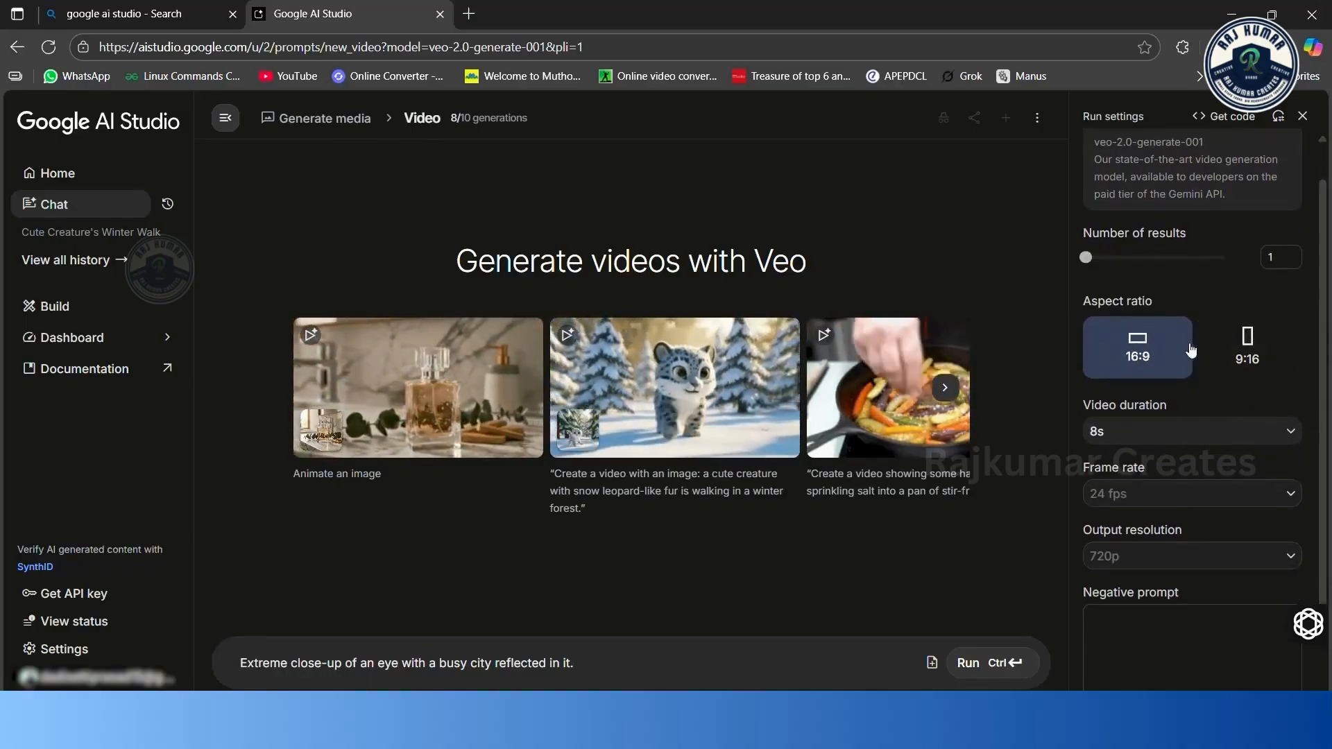
pyautogui.click(1252, 350)
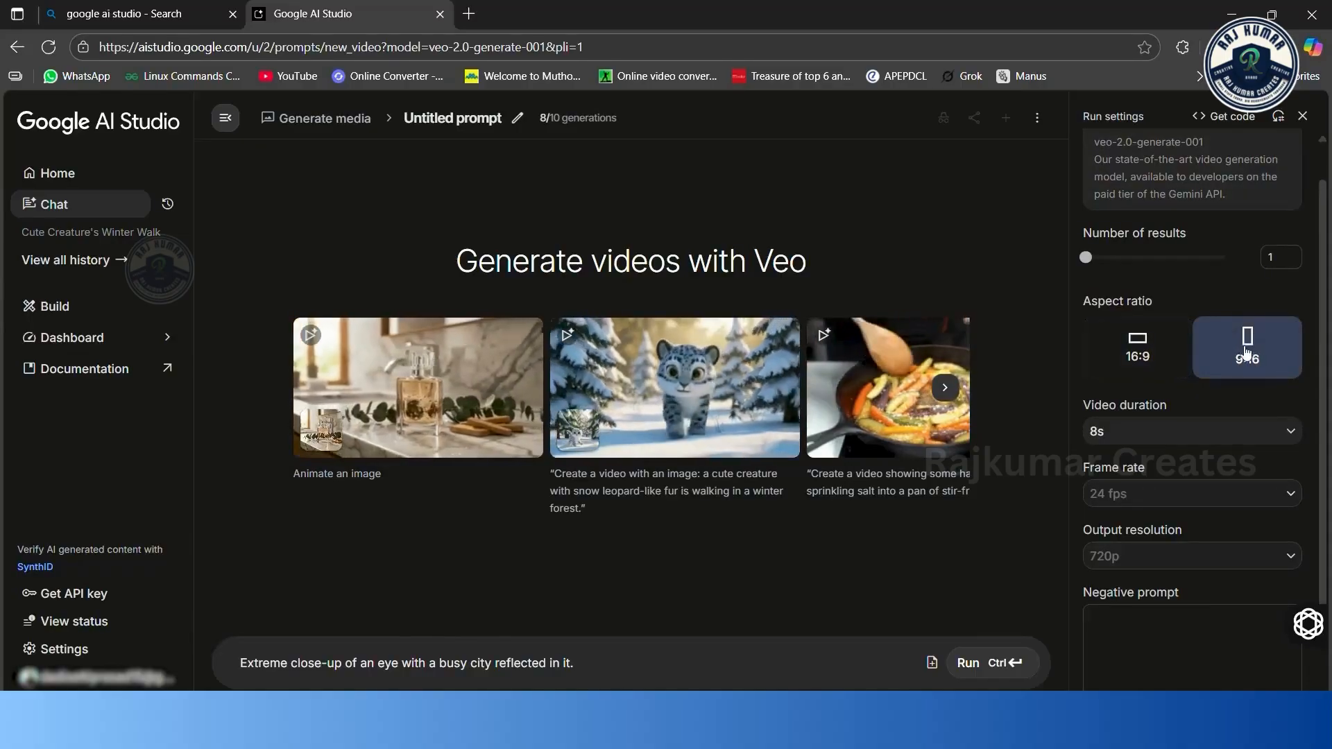
pyautogui.click(1150, 355)
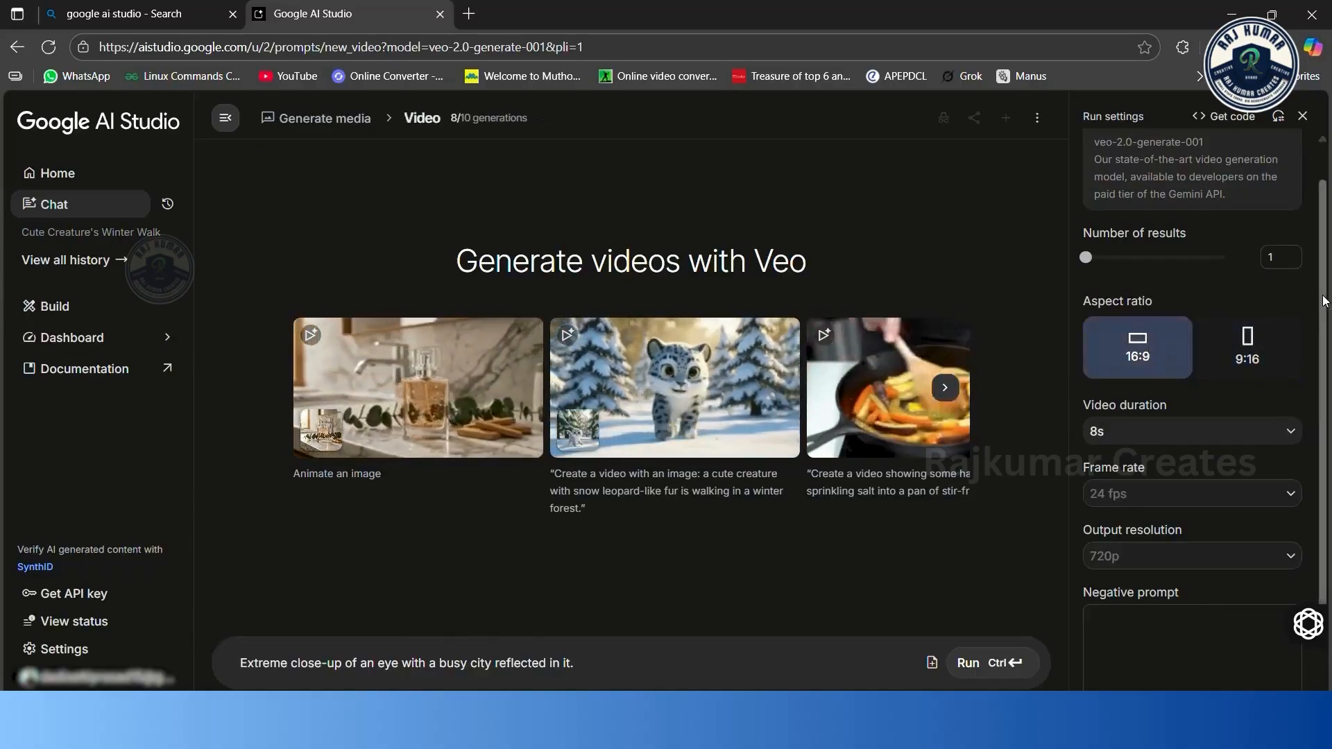
# Step: Check the available video durations and generate the video from the eye close-up prompt
pyautogui.scroll(-2, 1321, 306)
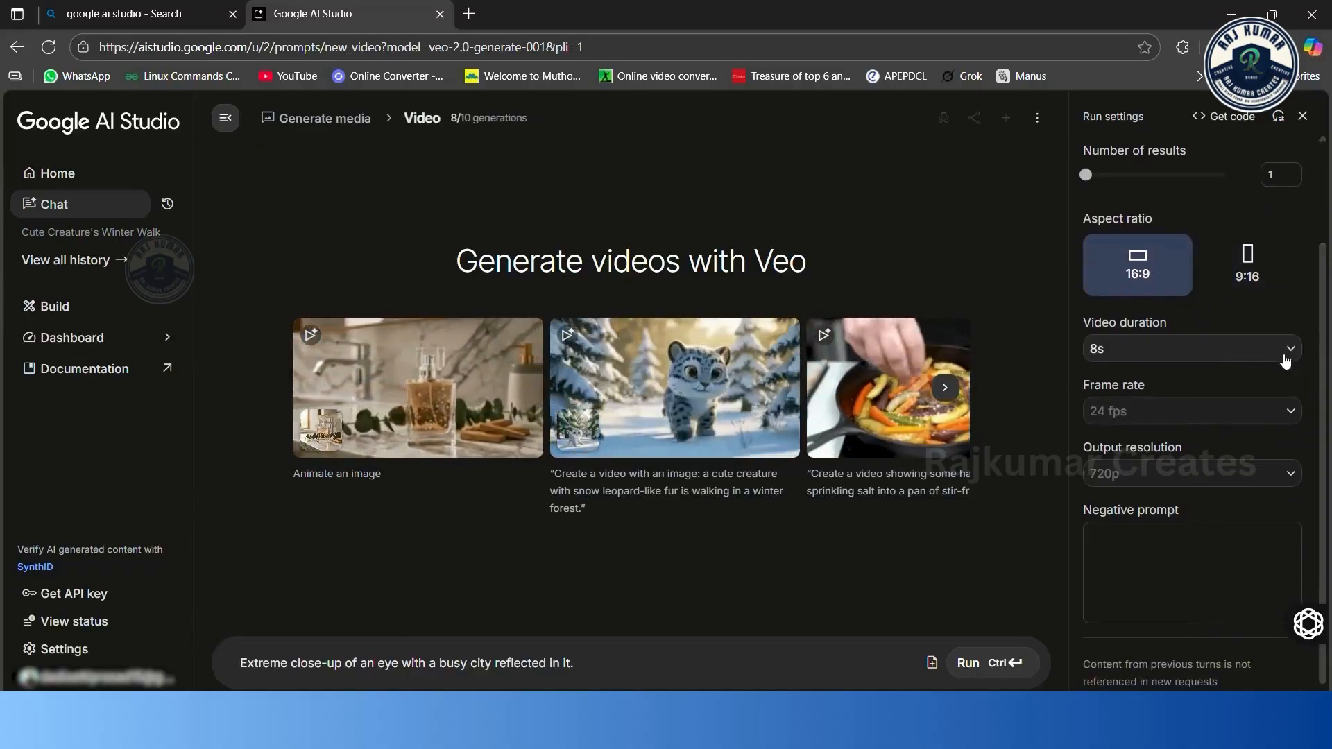
pyautogui.click(1283, 355)
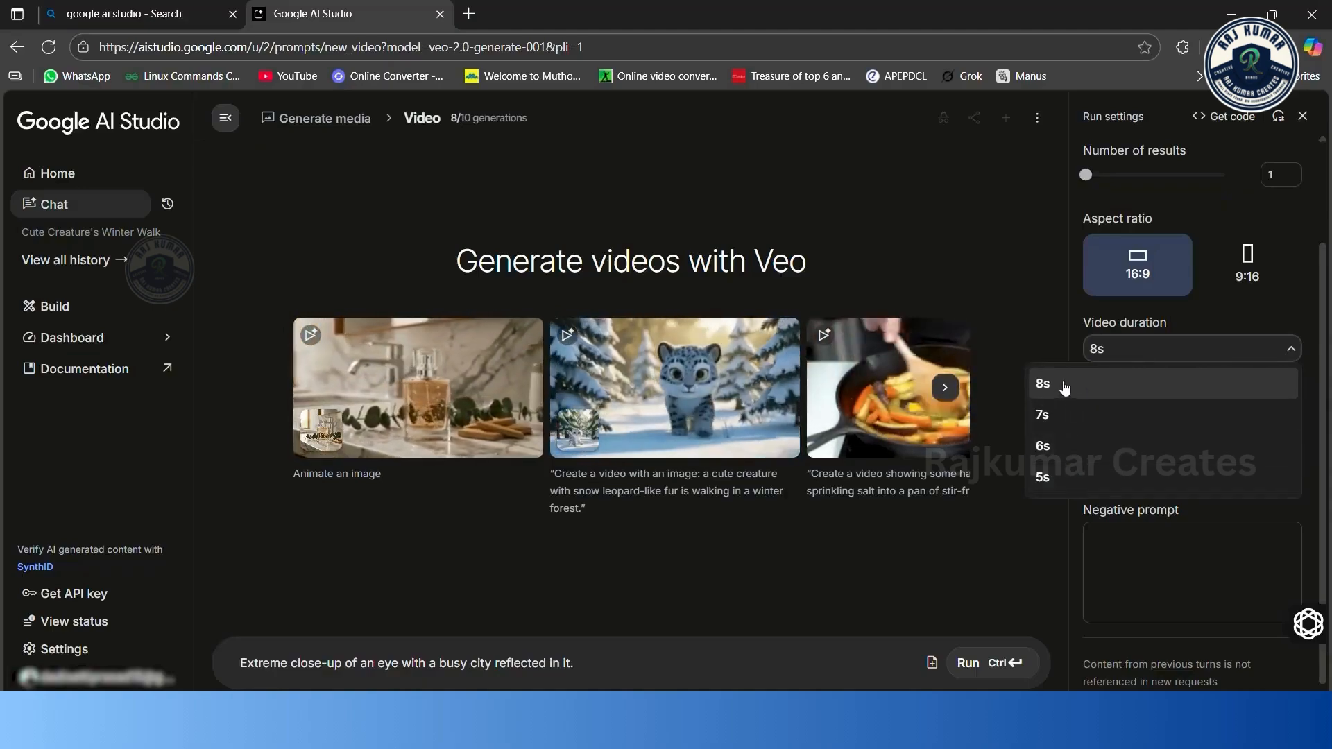
pyautogui.click(1177, 347)
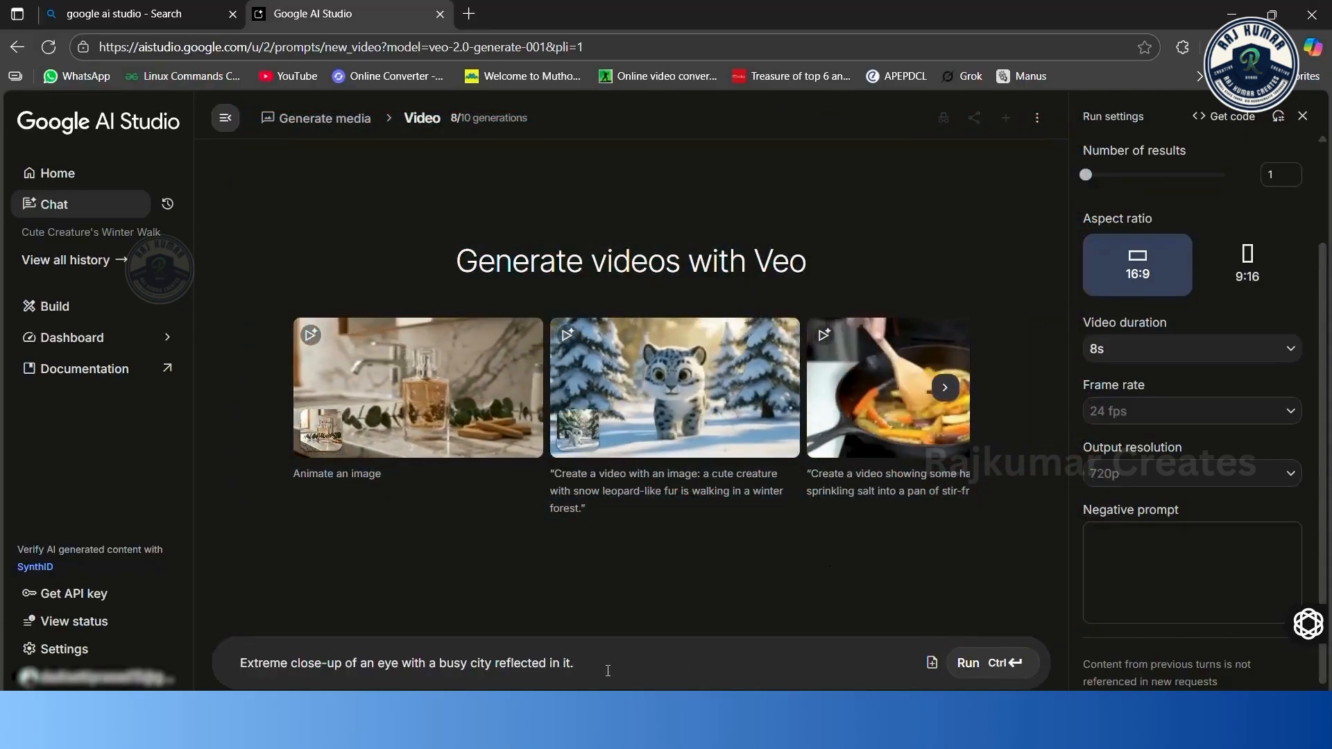
pyautogui.click(971, 664)
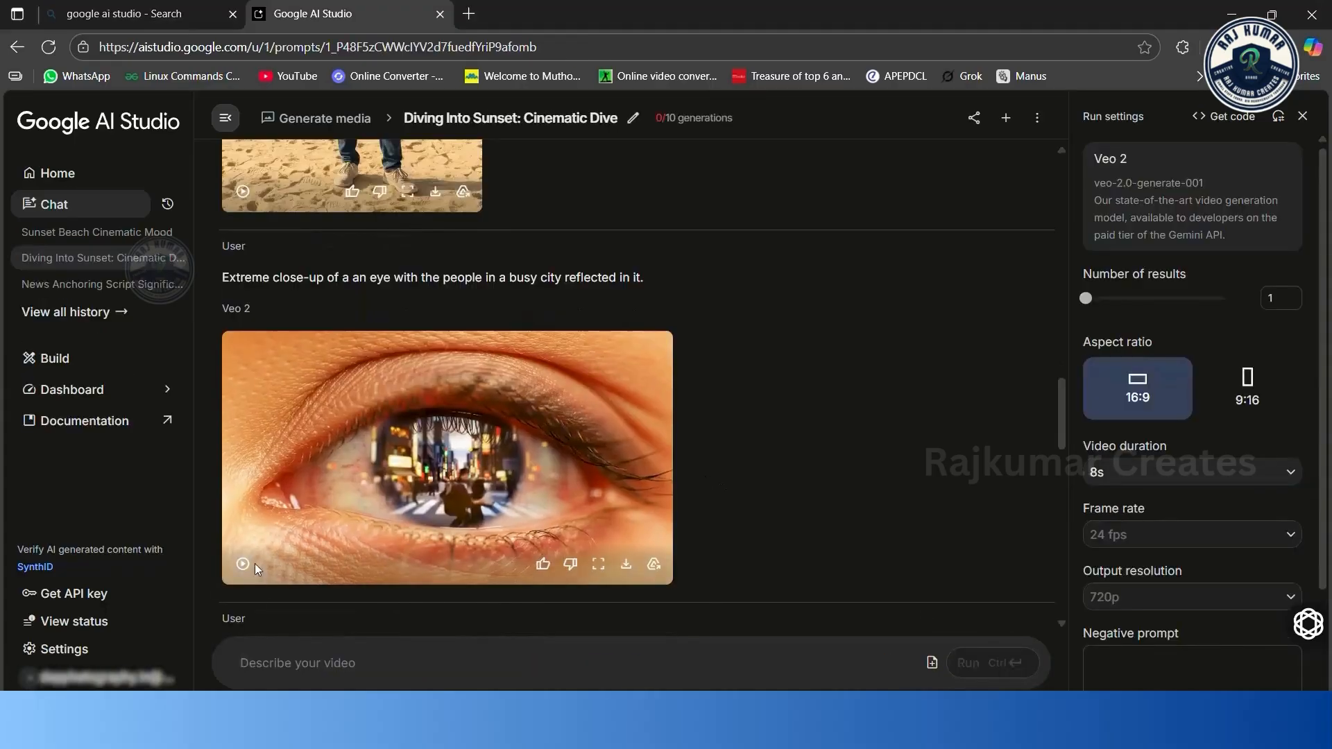
# Step: Play the generated eye close-up video in full screen and download it
pyautogui.scroll(-2, 746, 514)
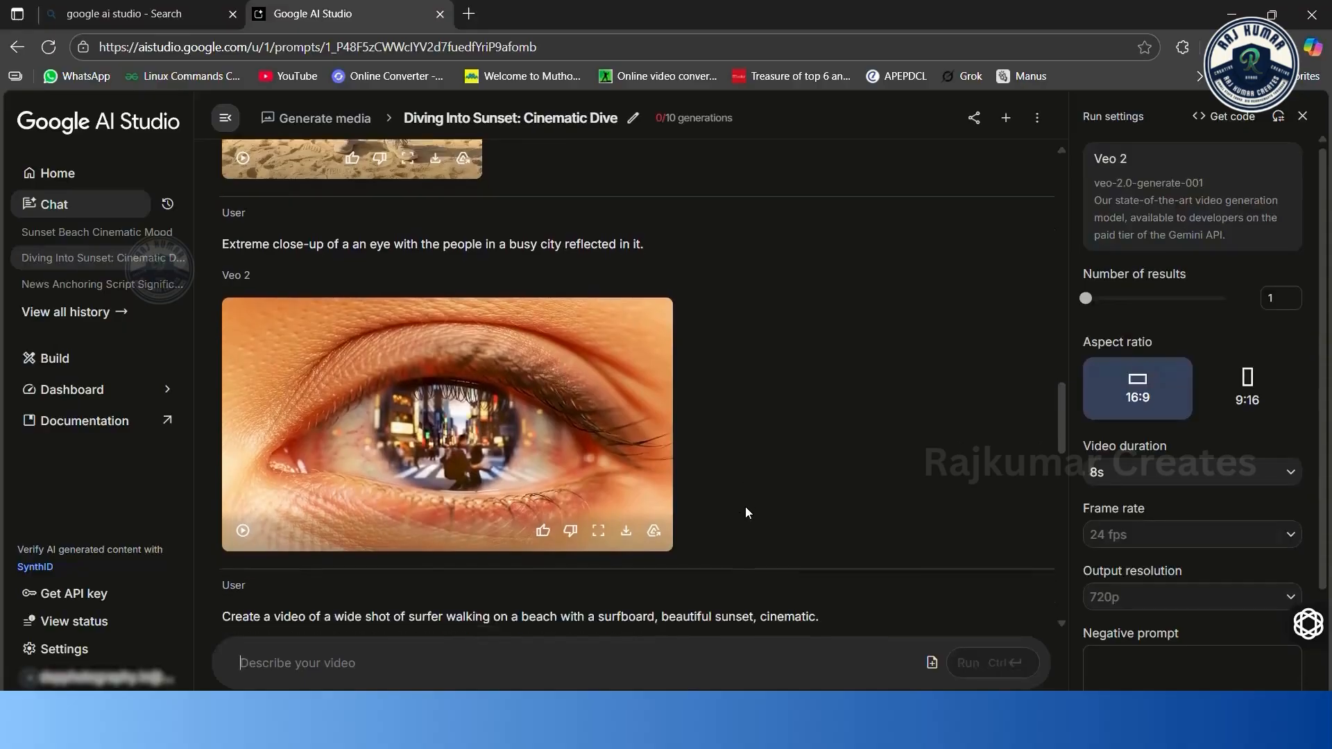
pyautogui.click(598, 479)
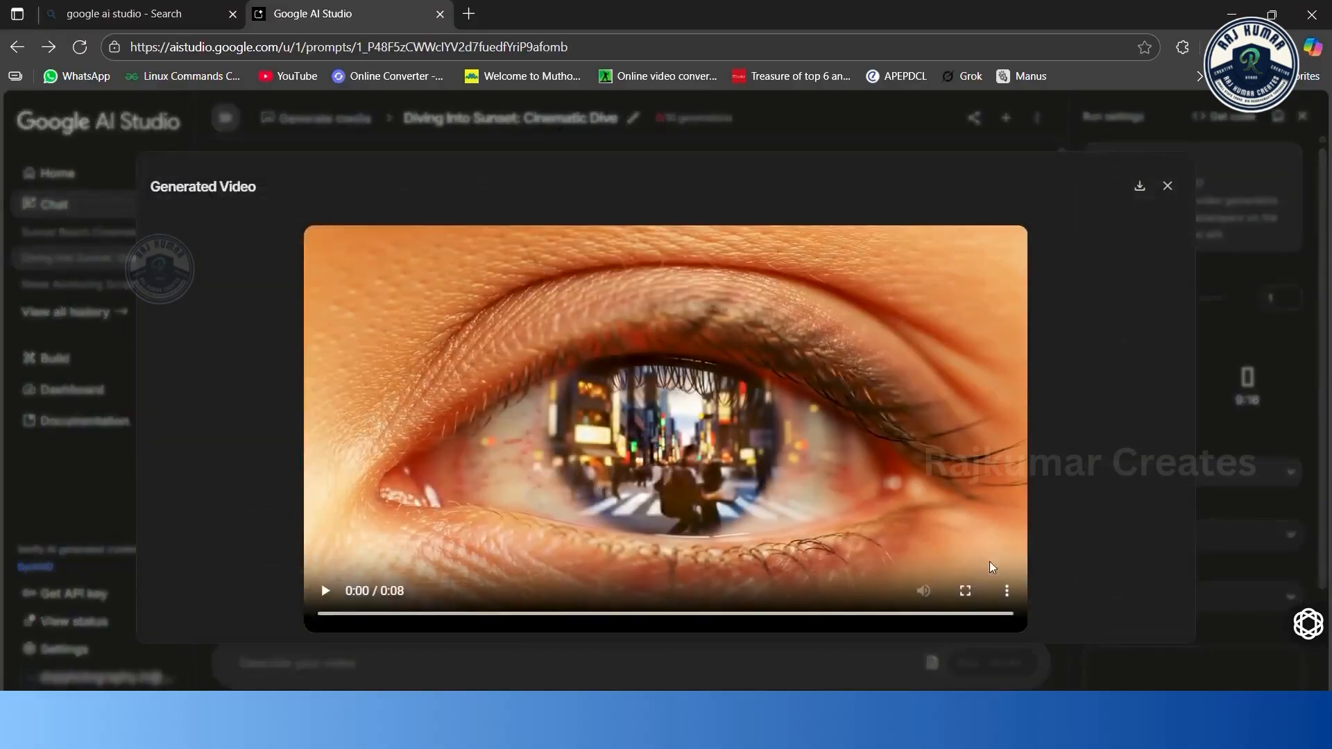
pyautogui.click(967, 590)
pyautogui.press('space')
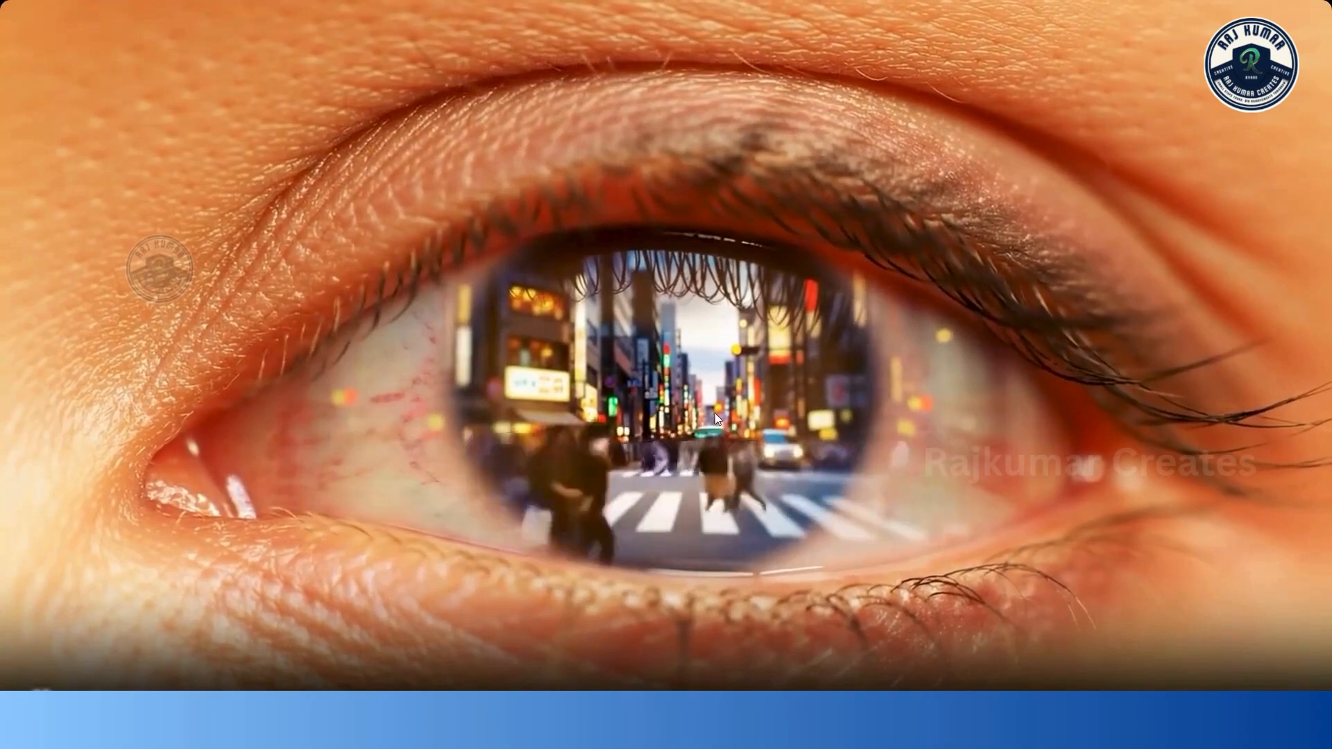
pyautogui.press('Escape')
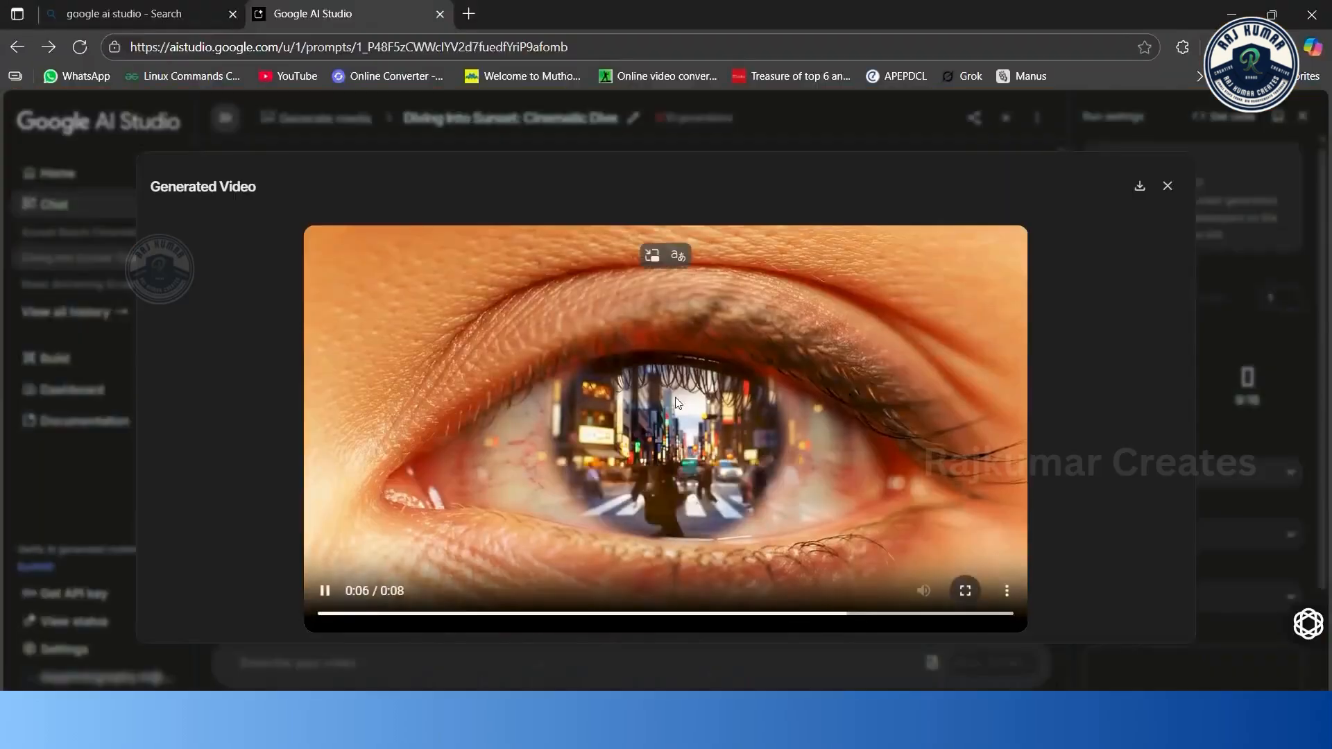
pyautogui.click(1139, 187)
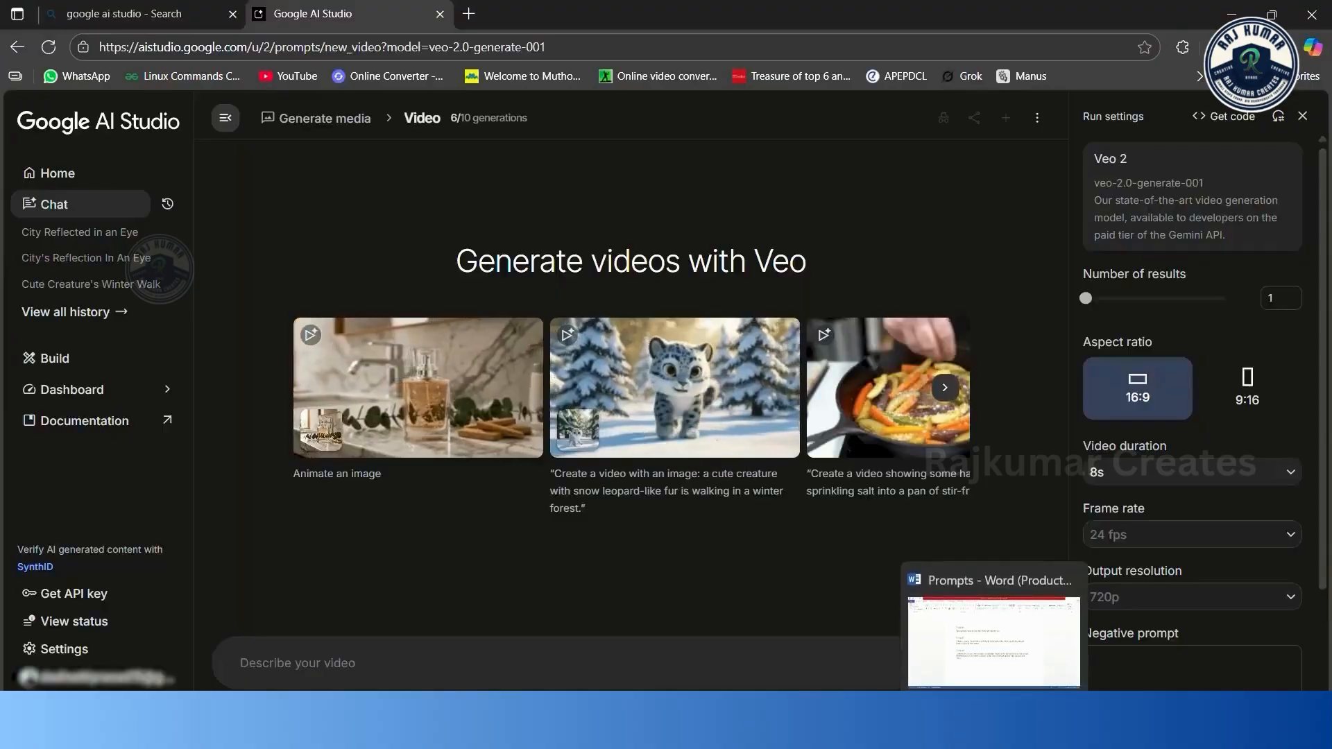
# Step: Switch to the Prompts document in Word and copy the surfer text under Prompt 02
pyautogui.click(992, 624)
pyautogui.moveTo(714, 263); pyautogui.dragTo(372, 292)
pyautogui.moveTo(369, 350); pyautogui.dragTo(572, 360)
pyautogui.hotkey('ctrl', 'c')
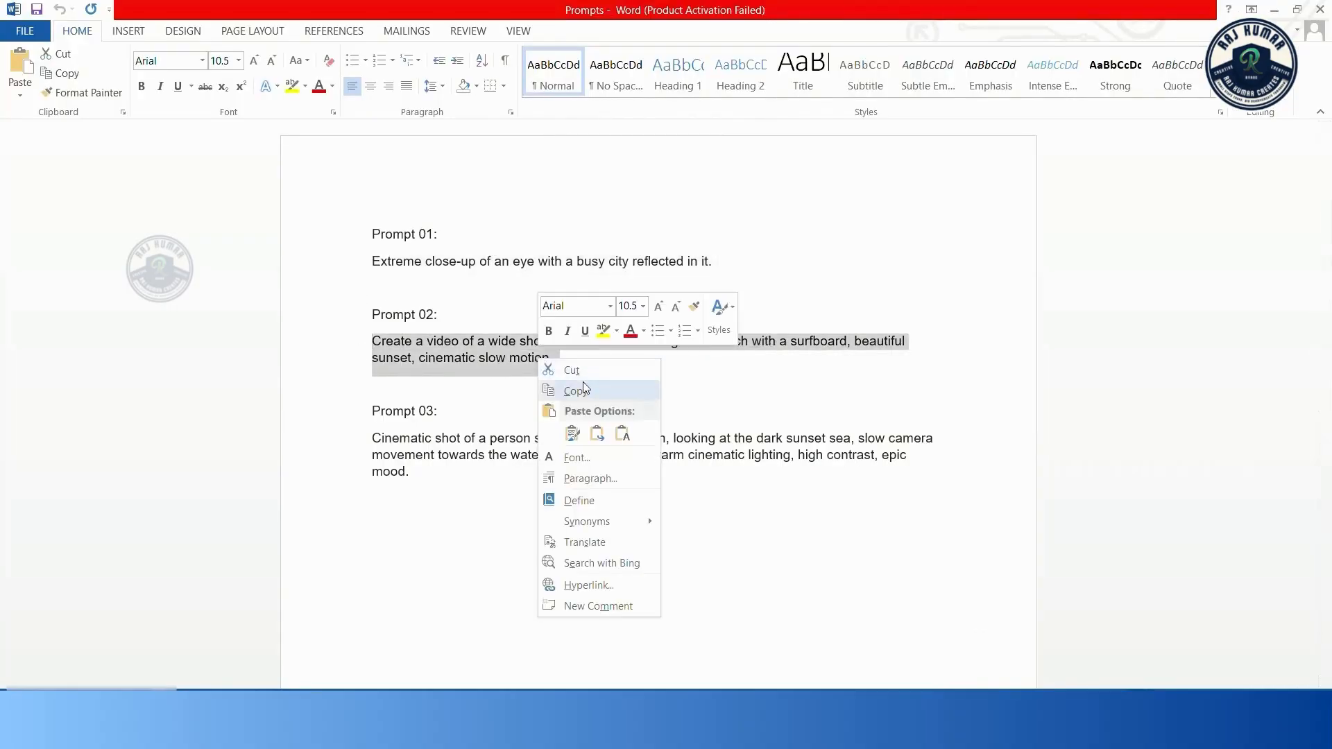
pyautogui.click(582, 391)
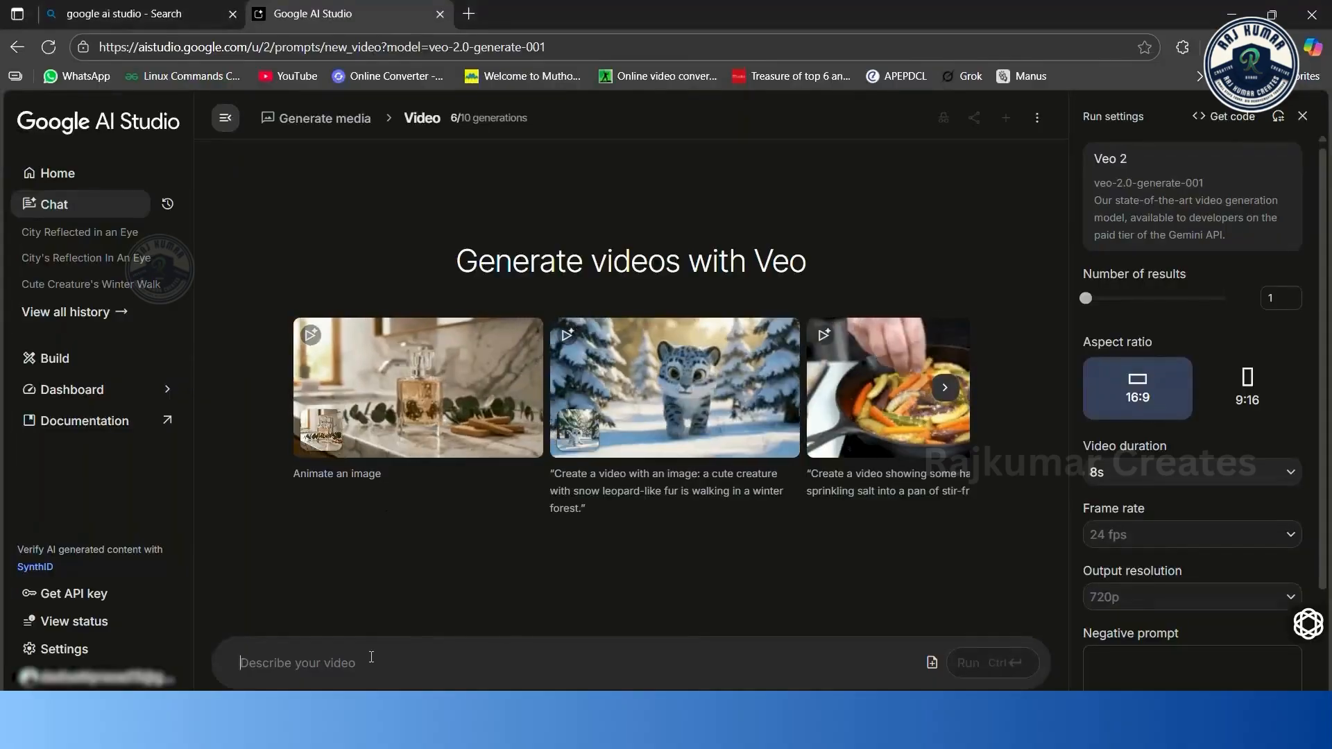
# Step: Paste the copied surfer prompt as the video description in Google AI Studio and generate the video
pyautogui.rightClick(373, 657)
pyautogui.click(440, 463)
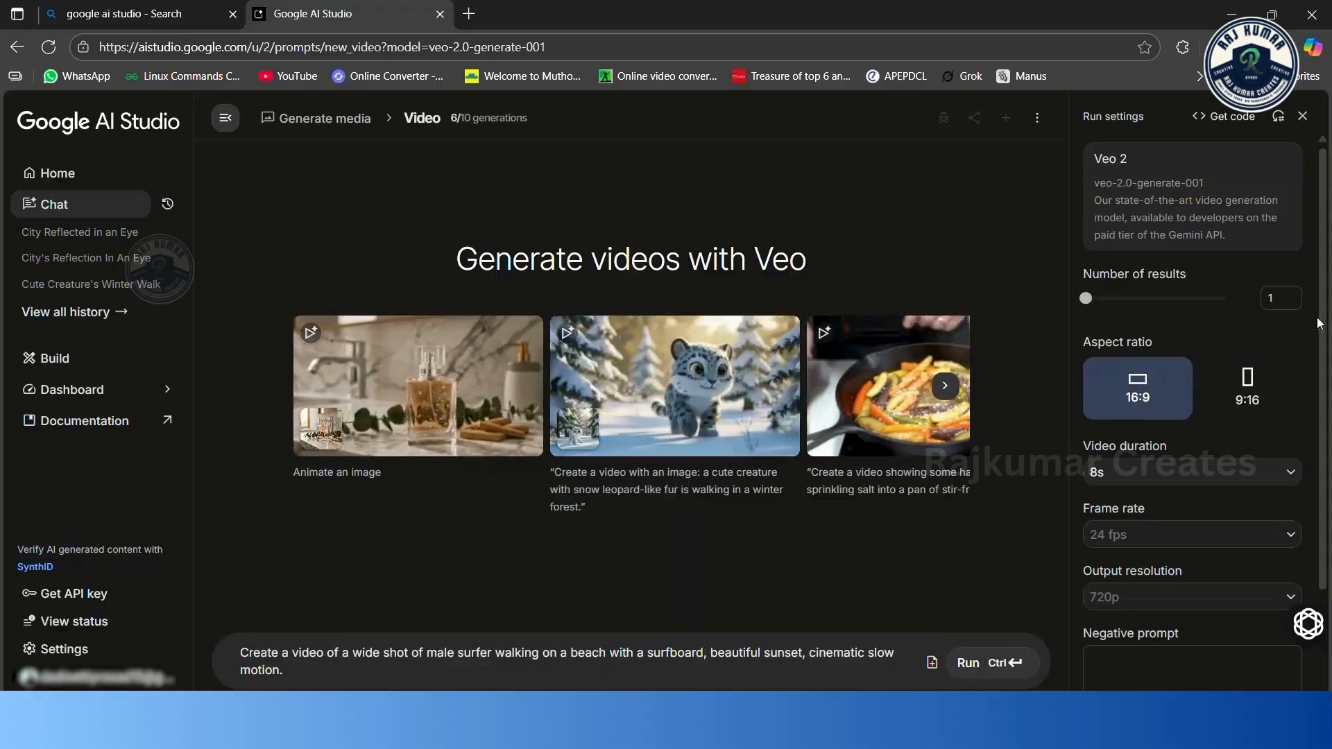
pyautogui.scroll(-2, 1234, 417)
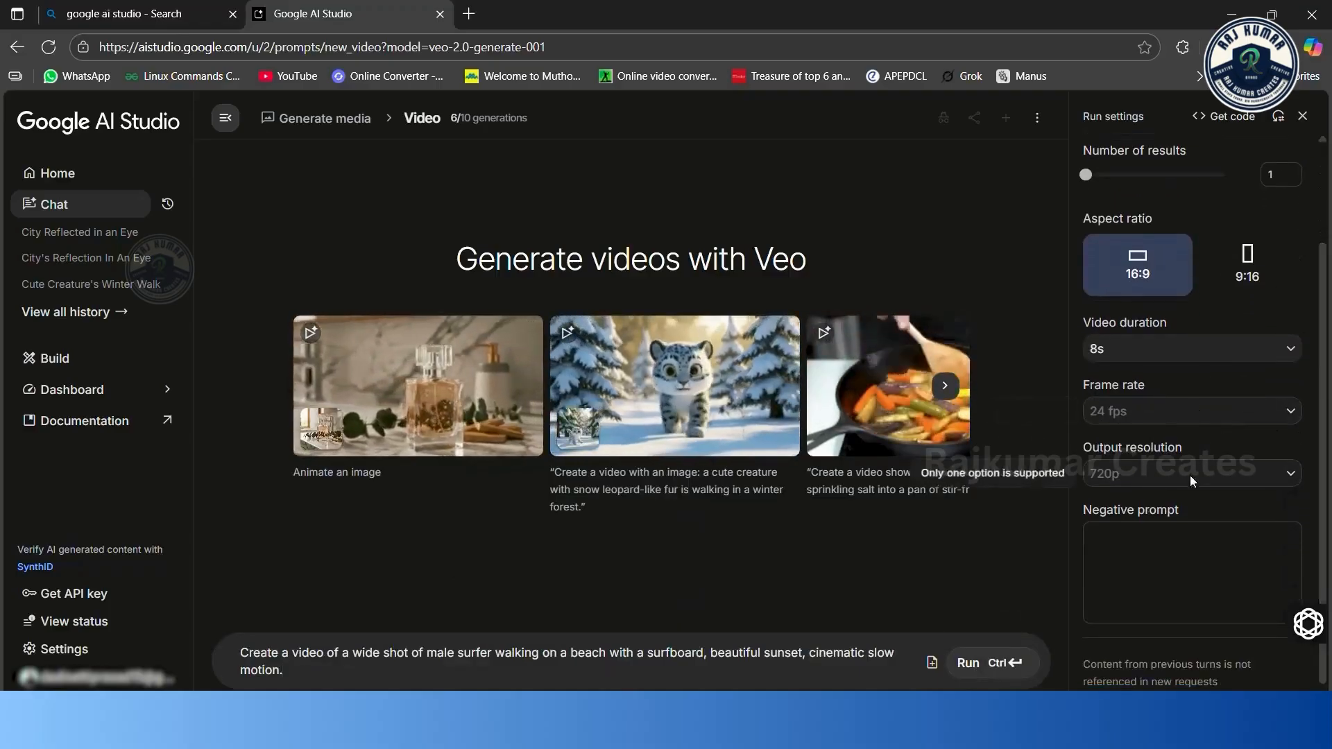
pyautogui.click(974, 663)
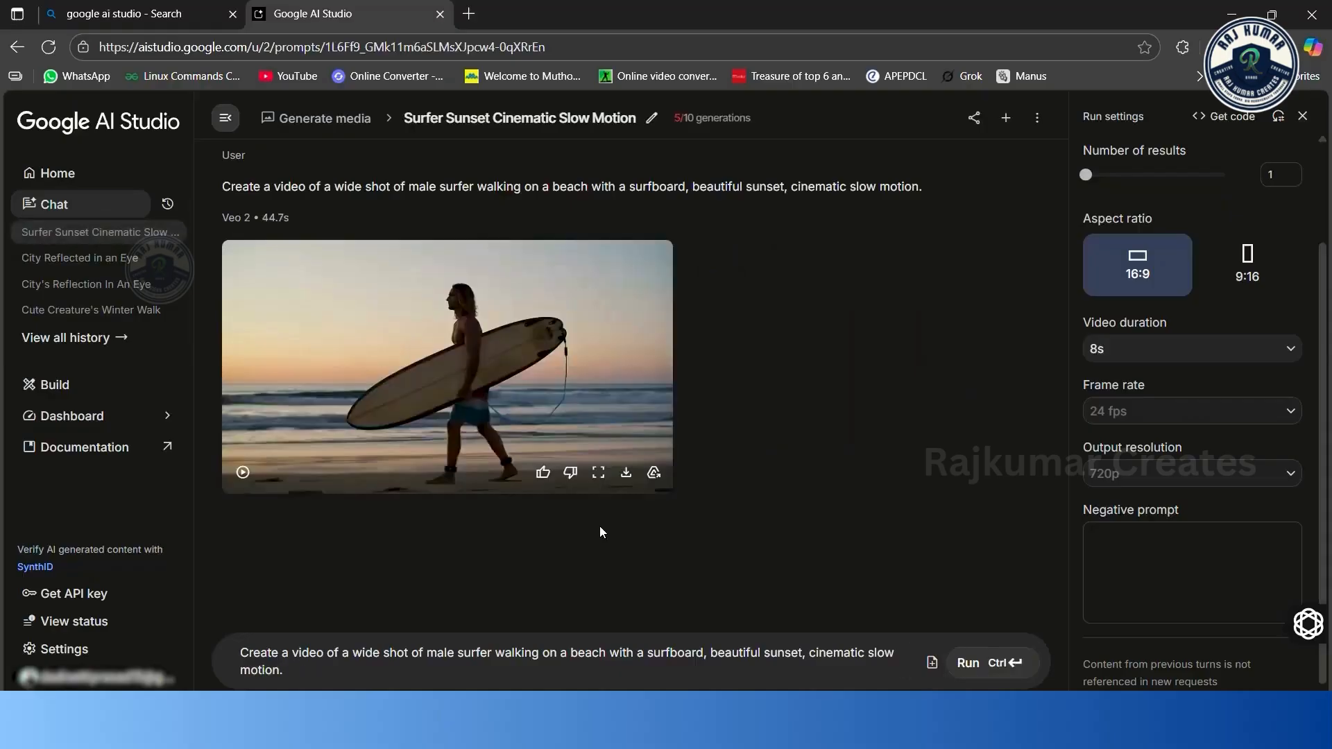
# Step: Preview the generated surfer video in the enlarged player and close it
pyautogui.click(596, 478)
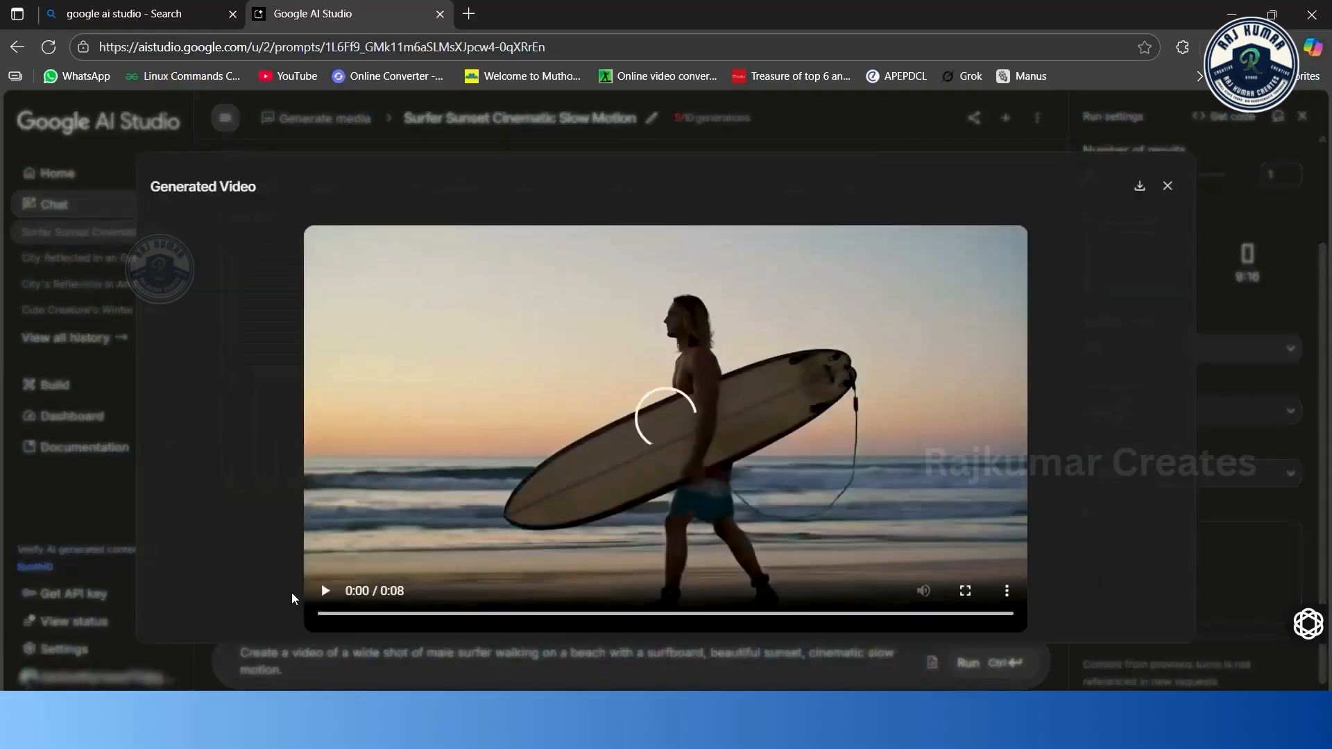
pyautogui.press('Escape')
# Step: Switch to the Prompts document in Word and copy the beach sunset text under Prompt 03
pyautogui.hotkey('alt', 'Tab')
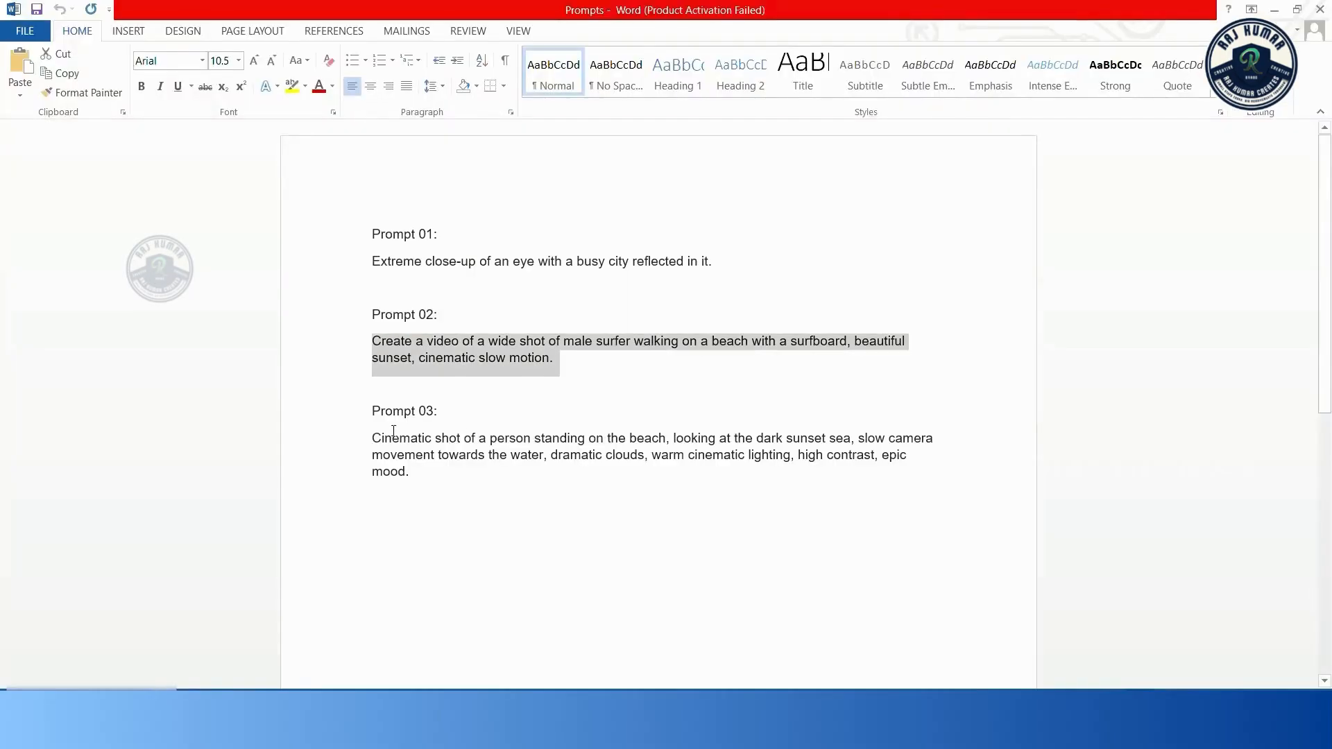
pyautogui.moveTo(368, 436); pyautogui.dragTo(493, 488)
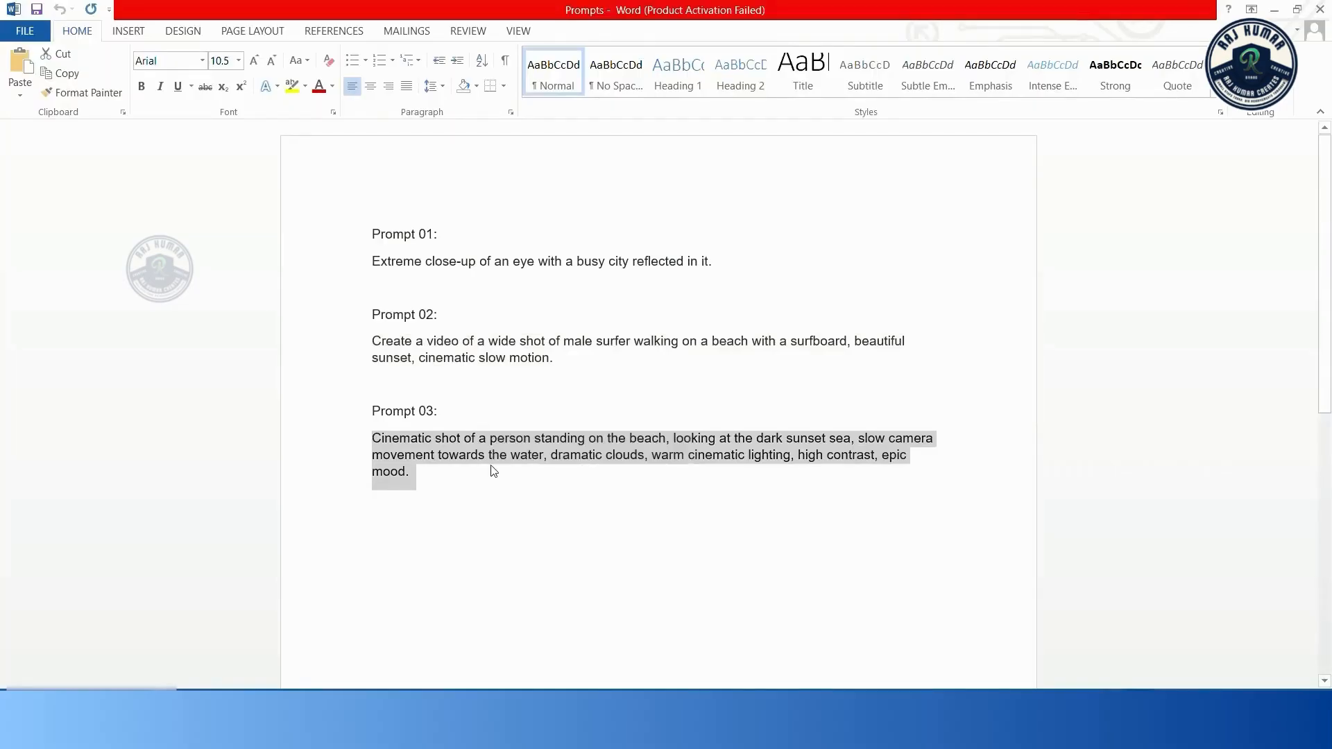
pyautogui.rightClick(492, 488)
pyautogui.click(517, 244)
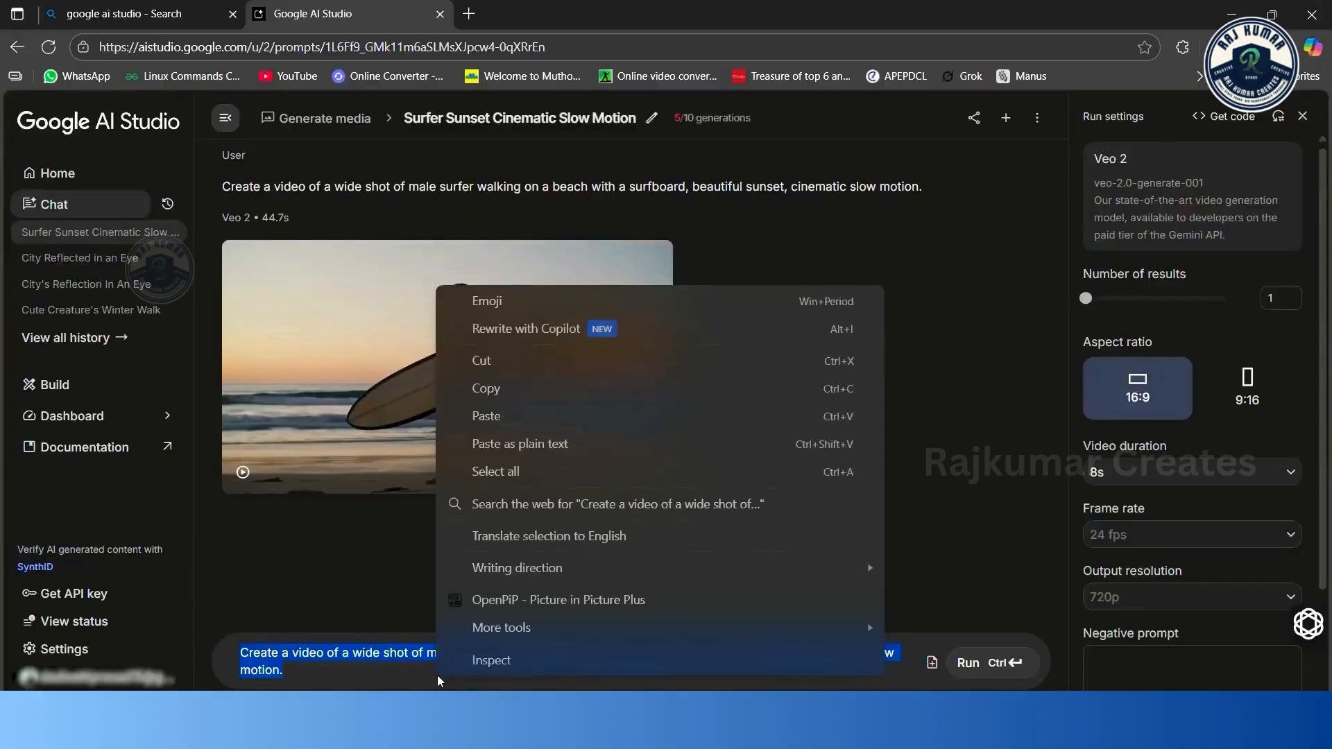
# Step: Replace the surfer description in Google AI Studio with the copied Prompt 03 text and generate the video
pyautogui.press('Escape')
pyautogui.press('BackSpace')
pyautogui.rightClick(407, 662)
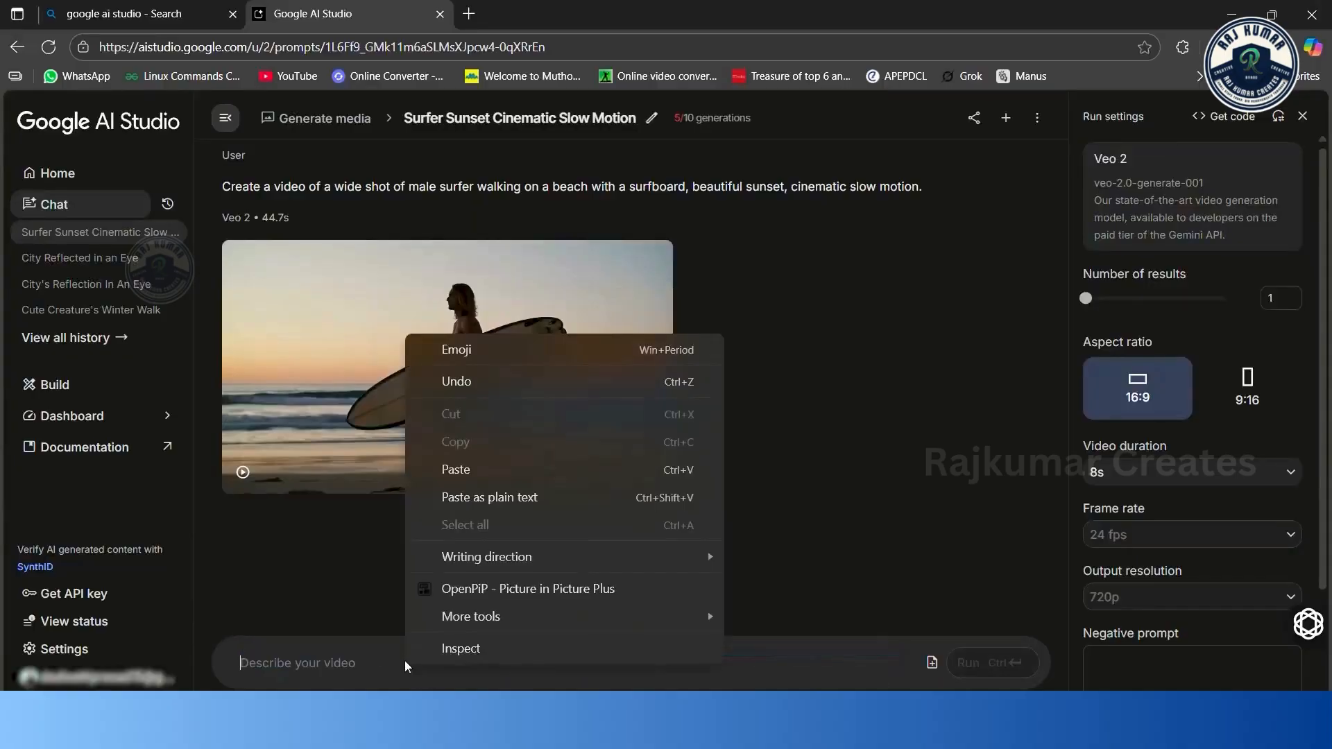
pyautogui.click(437, 472)
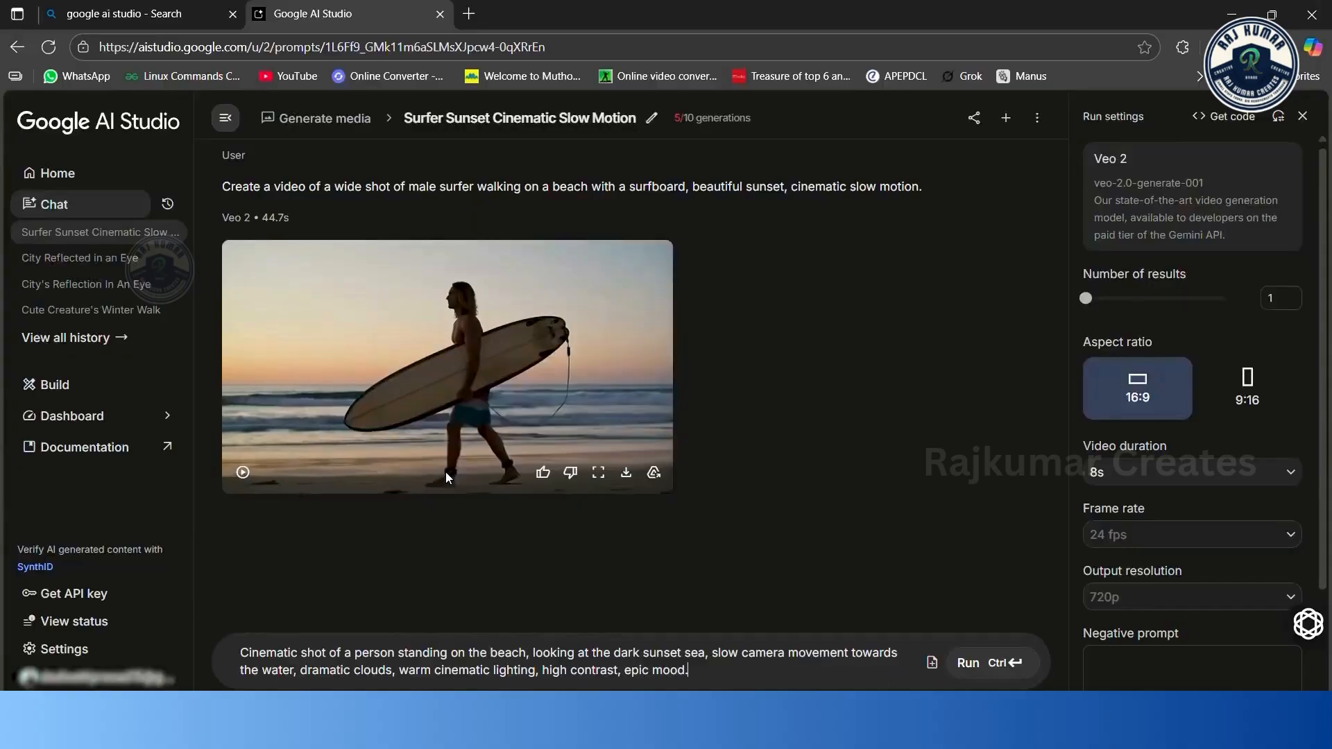
pyautogui.click(969, 663)
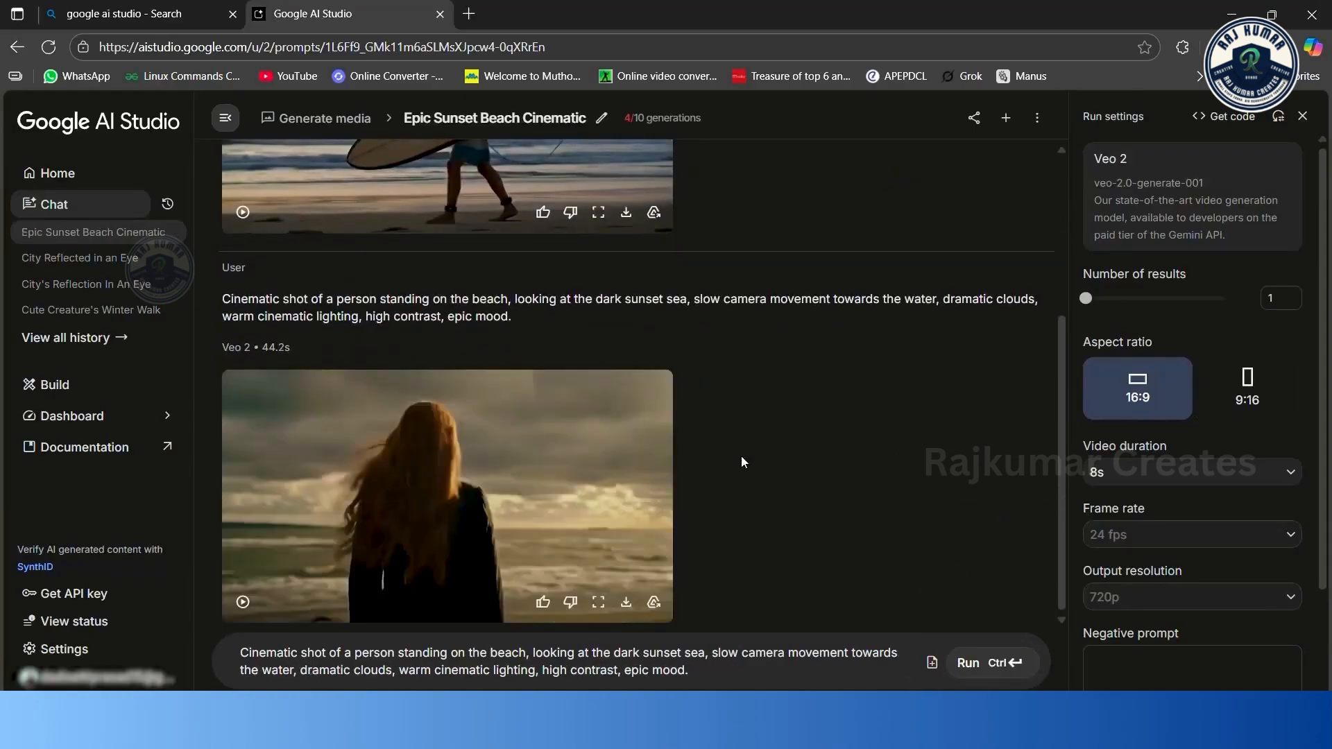
# Step: Play the generated sunset beach video in the enlarged player and in full screen, download it, and close the player
pyautogui.click(598, 601)
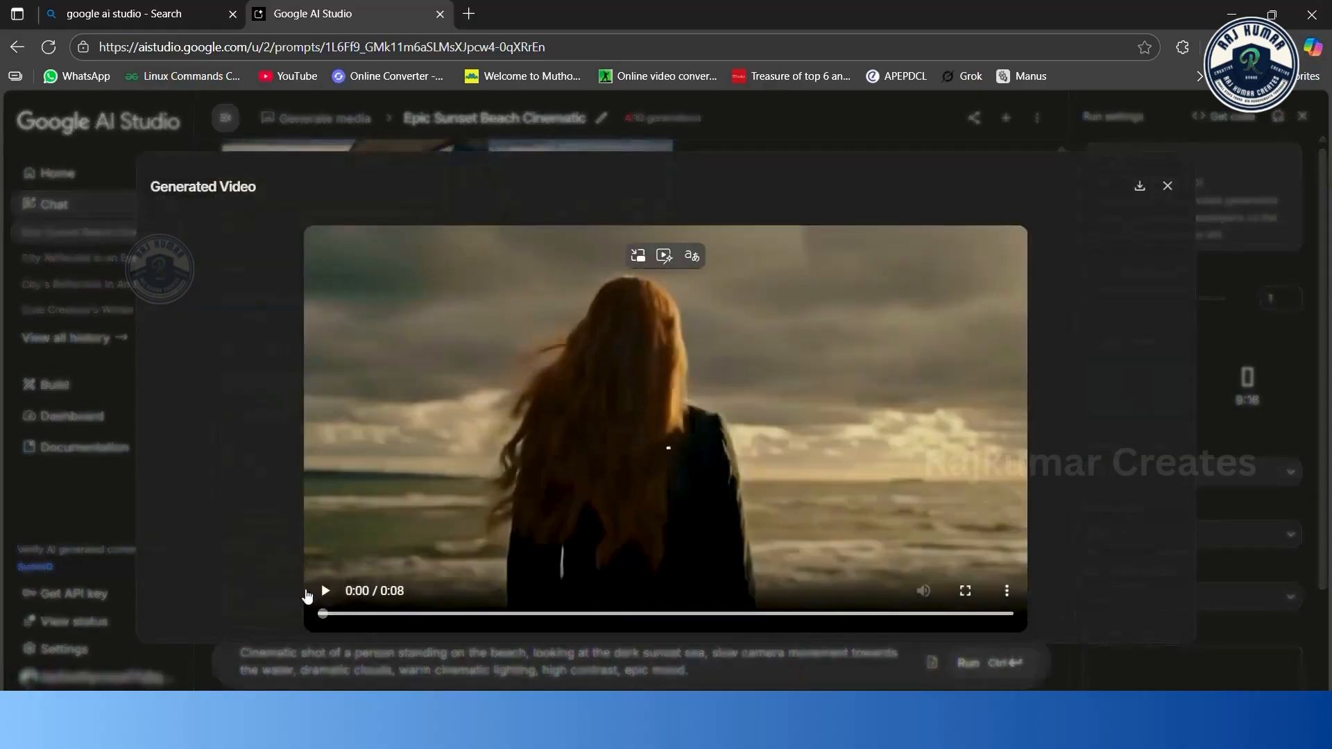
pyautogui.click(326, 590)
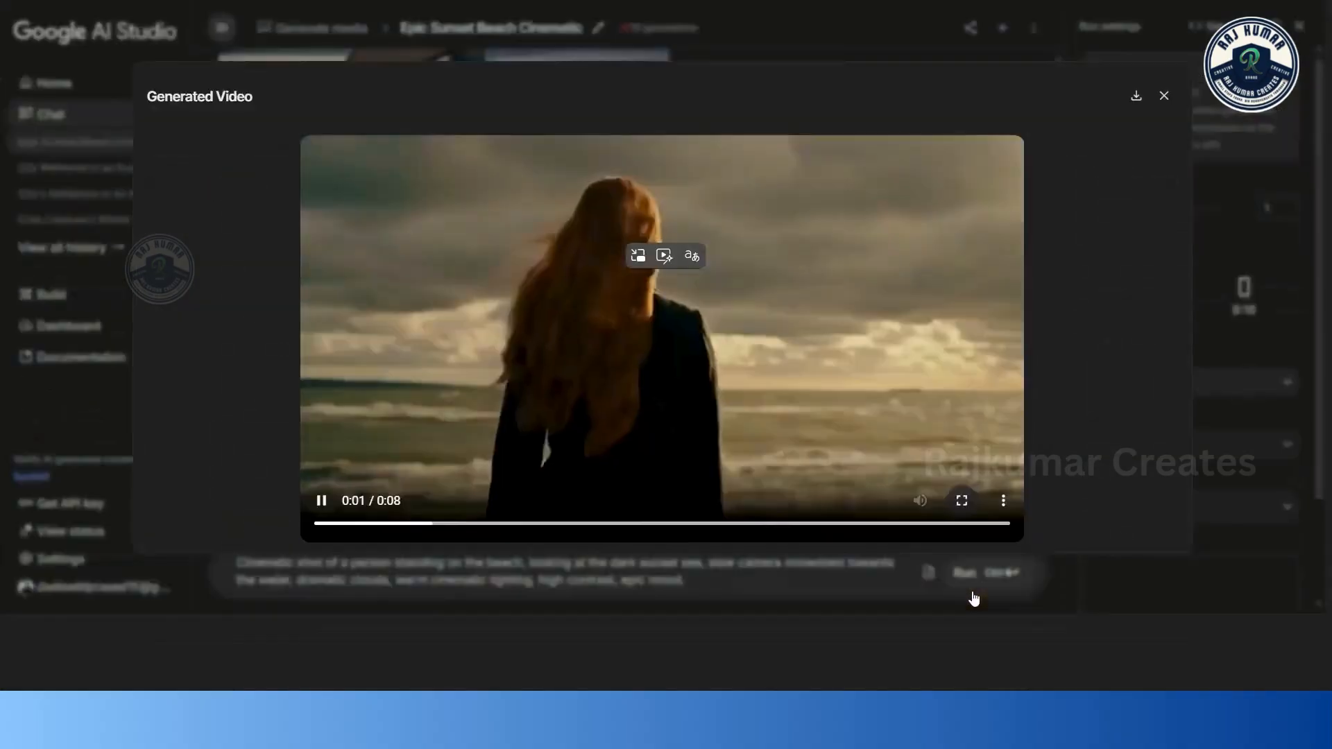
pyautogui.click(961, 500)
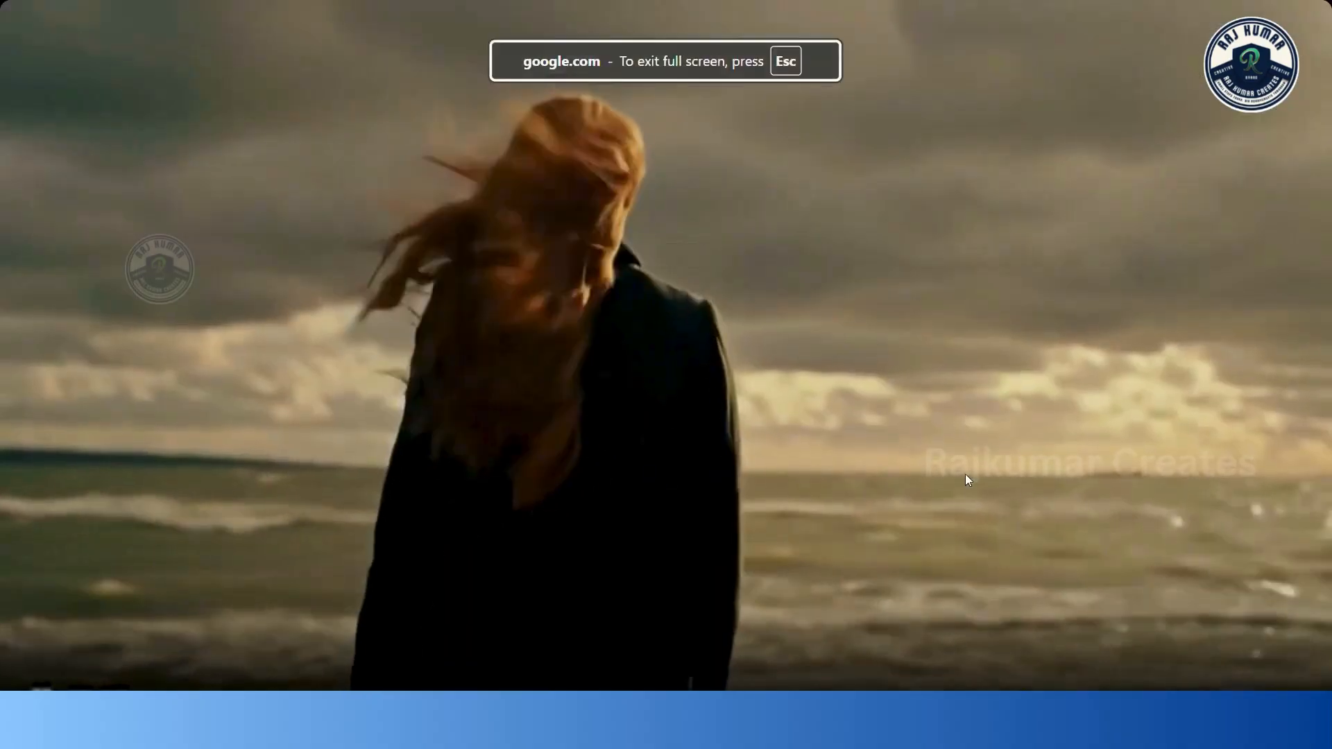
pyautogui.press('Escape')
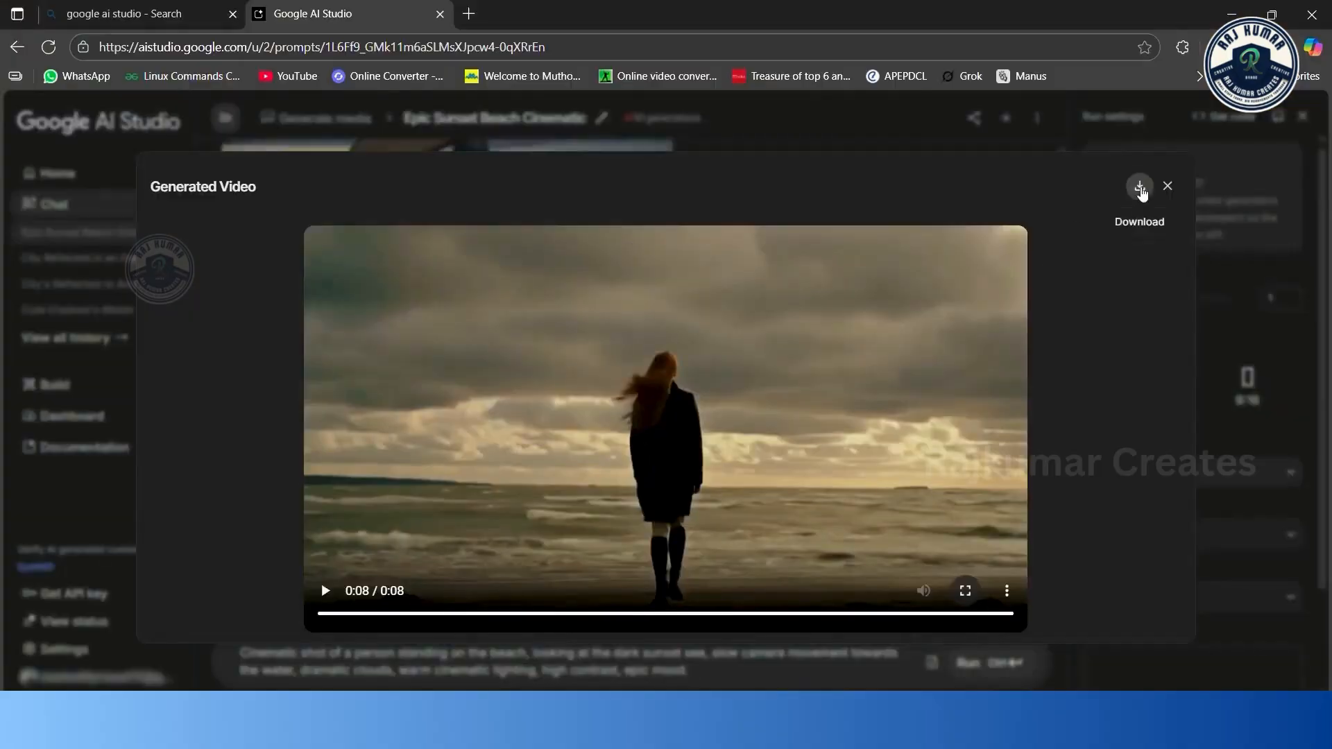
pyautogui.click(1138, 186)
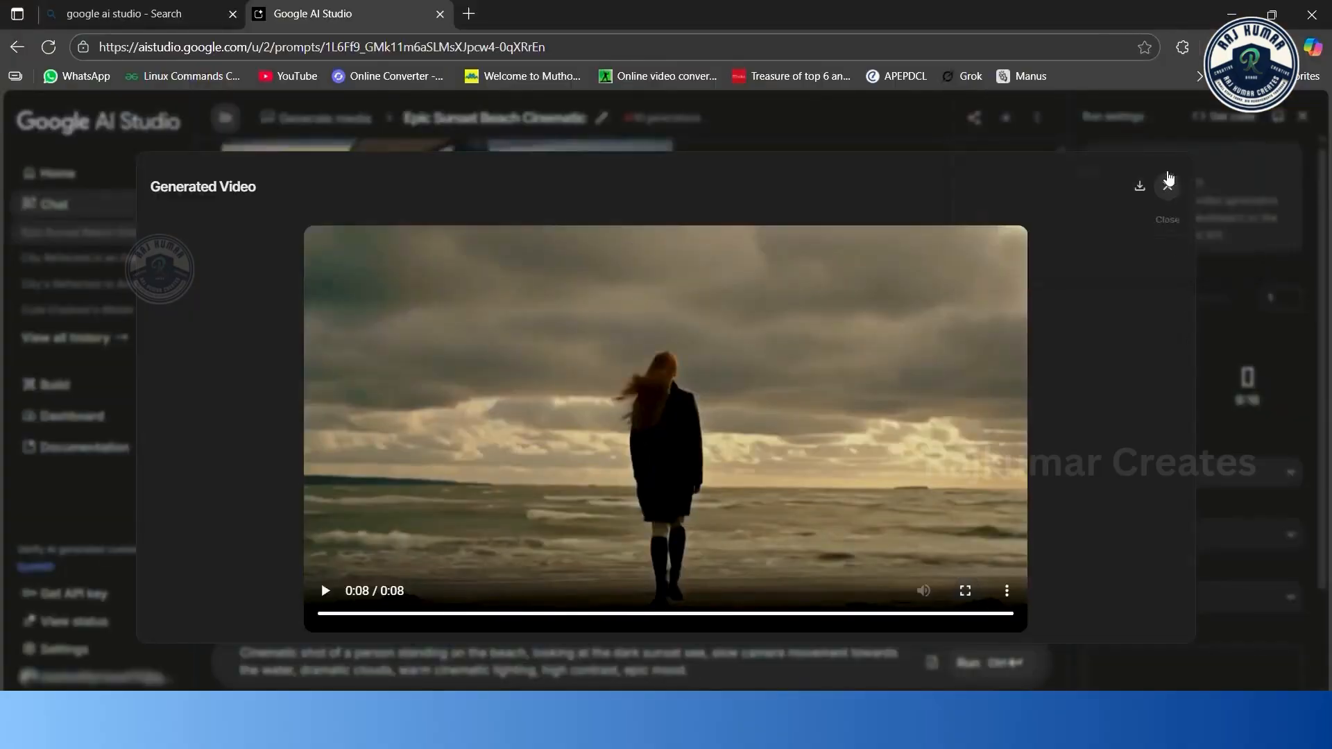
pyautogui.click(1168, 185)
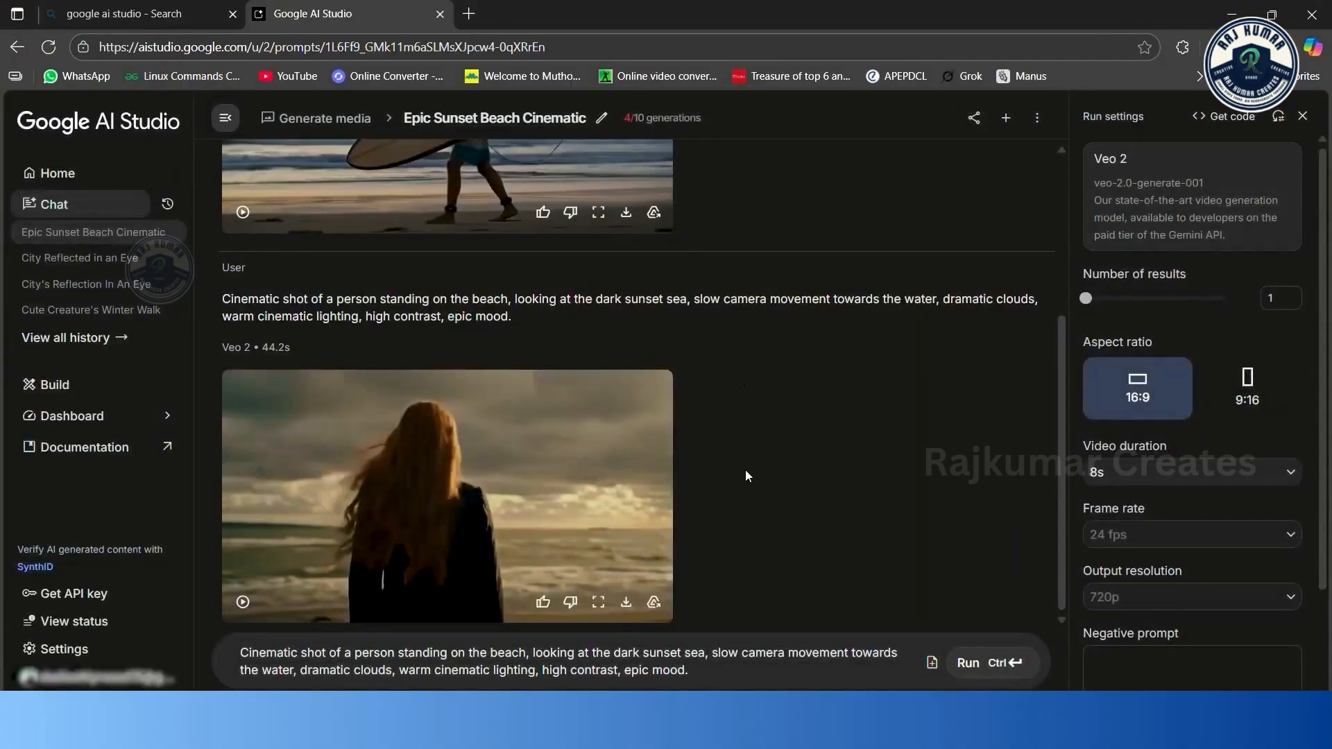
# Step: Review both generated videos in the chat and examine the count of remaining free generations beside its title
pyautogui.scroll(4, 540, 425)
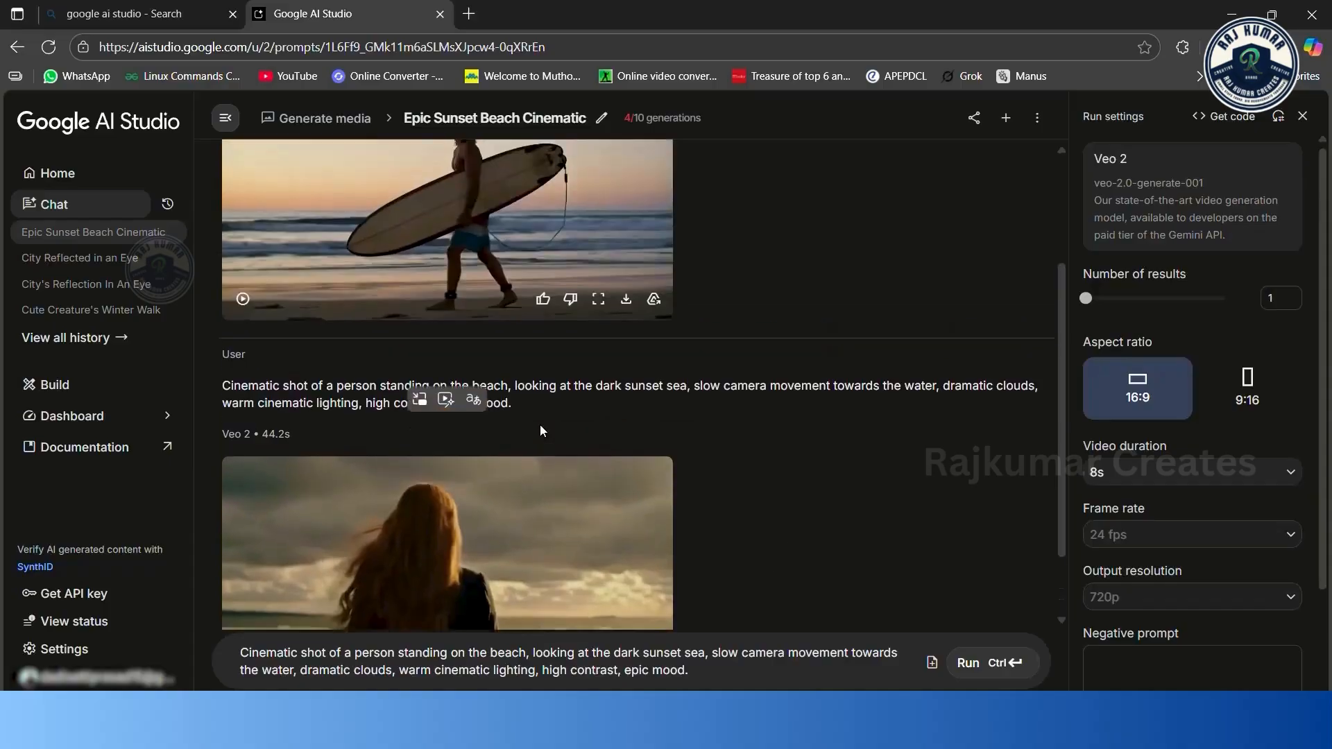
pyautogui.scroll(-2, 479, 370)
pyautogui.scroll(-2, 481, 379)
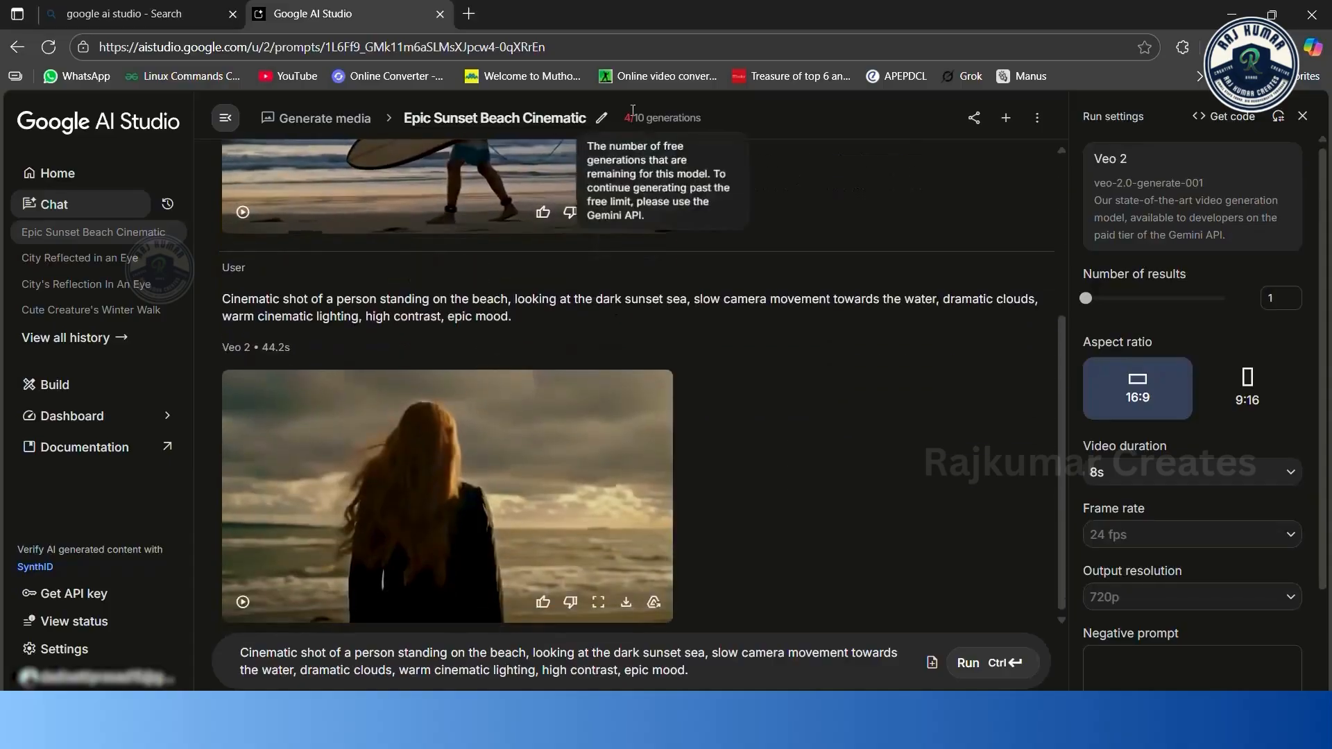
pyautogui.moveTo(624, 119); pyautogui.dragTo(711, 119)
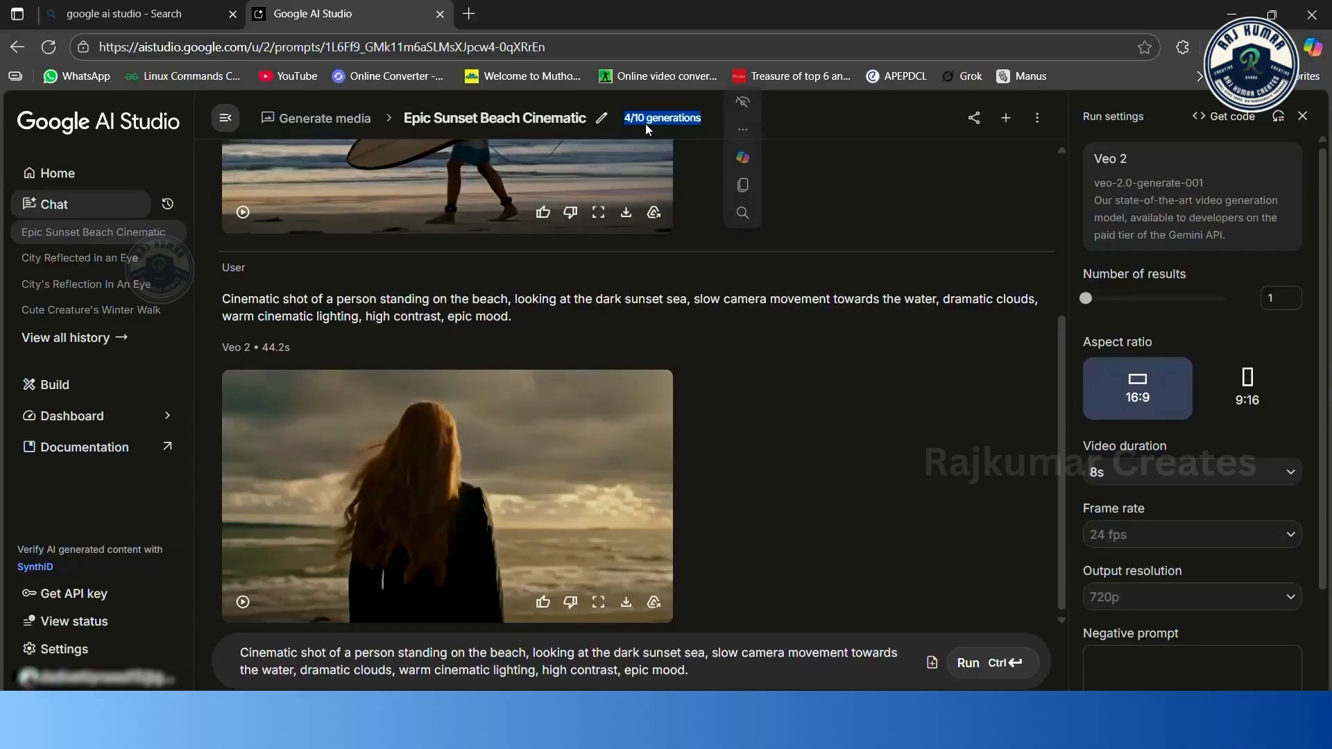
pyautogui.click(700, 144)
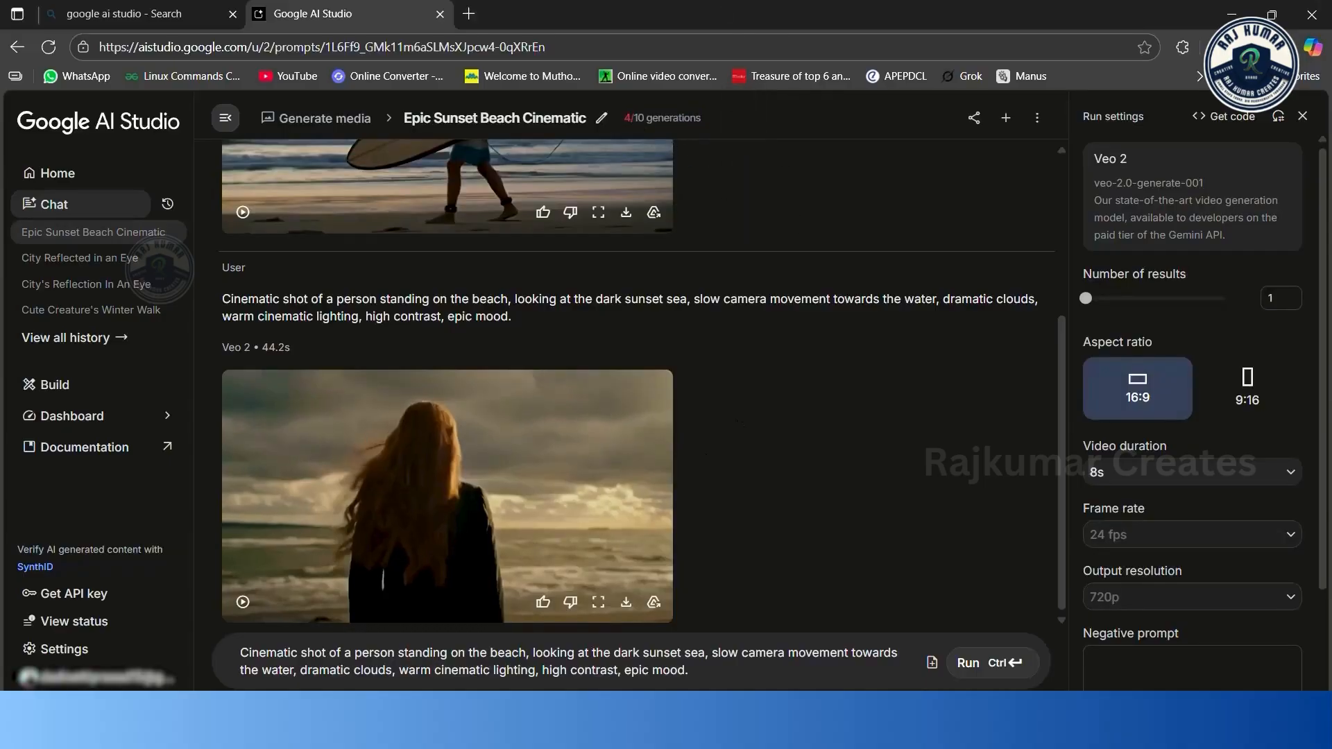
pyautogui.scroll(3, 540, 424)
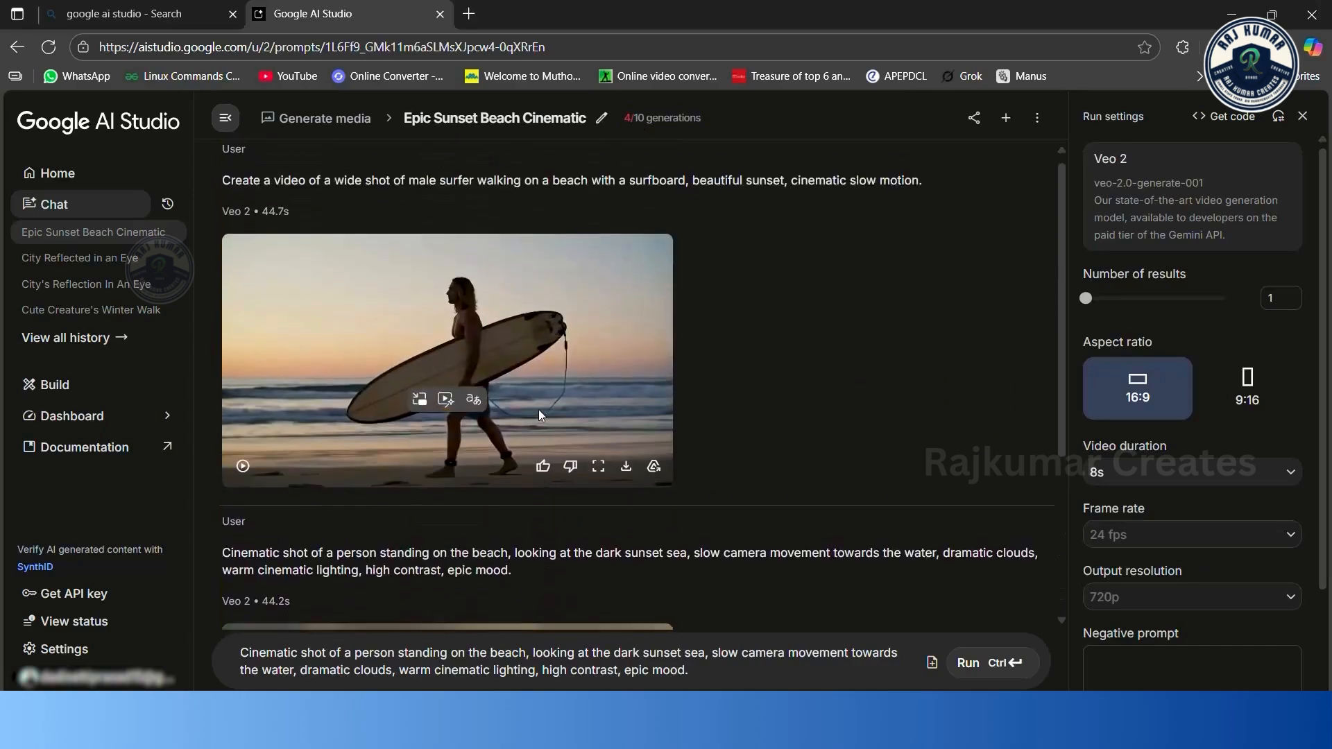
pyautogui.scroll(-3, 481, 378)
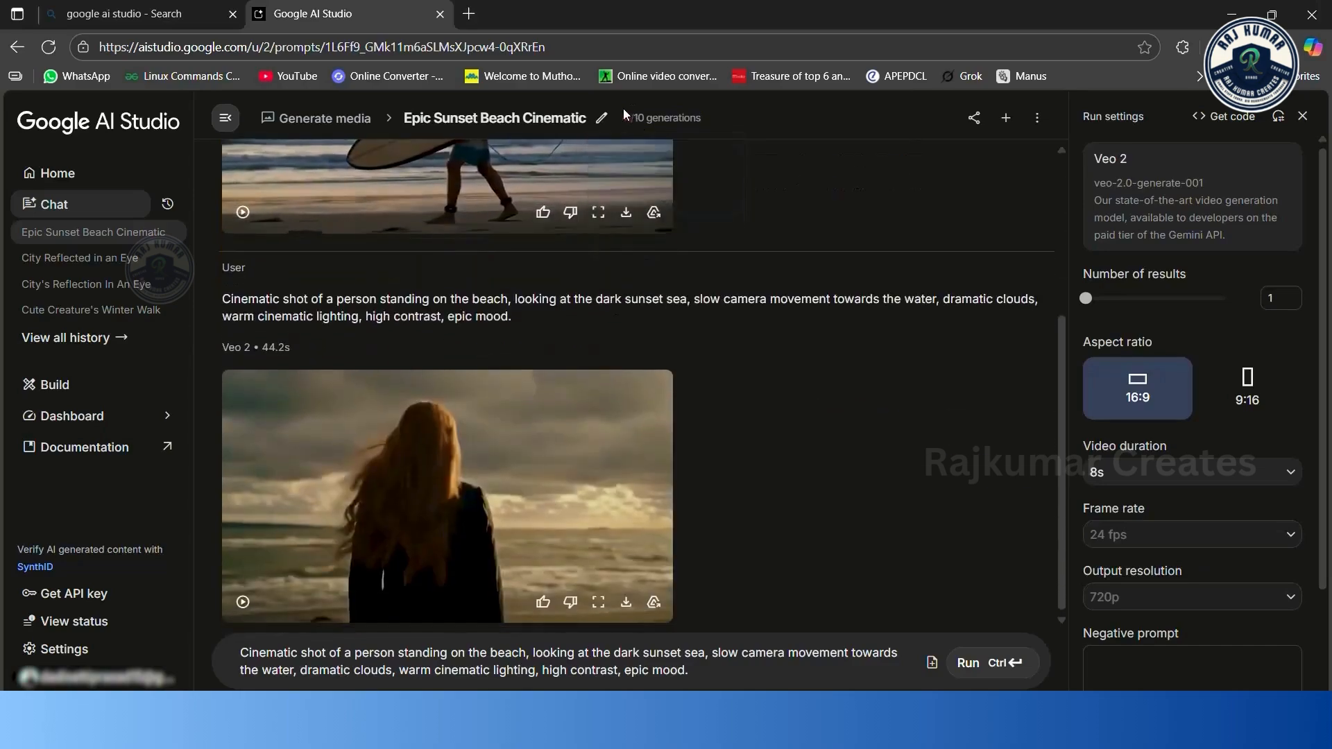
pyautogui.moveTo(624, 117); pyautogui.dragTo(710, 120)
pyautogui.click(705, 150)
pyautogui.click(682, 141)
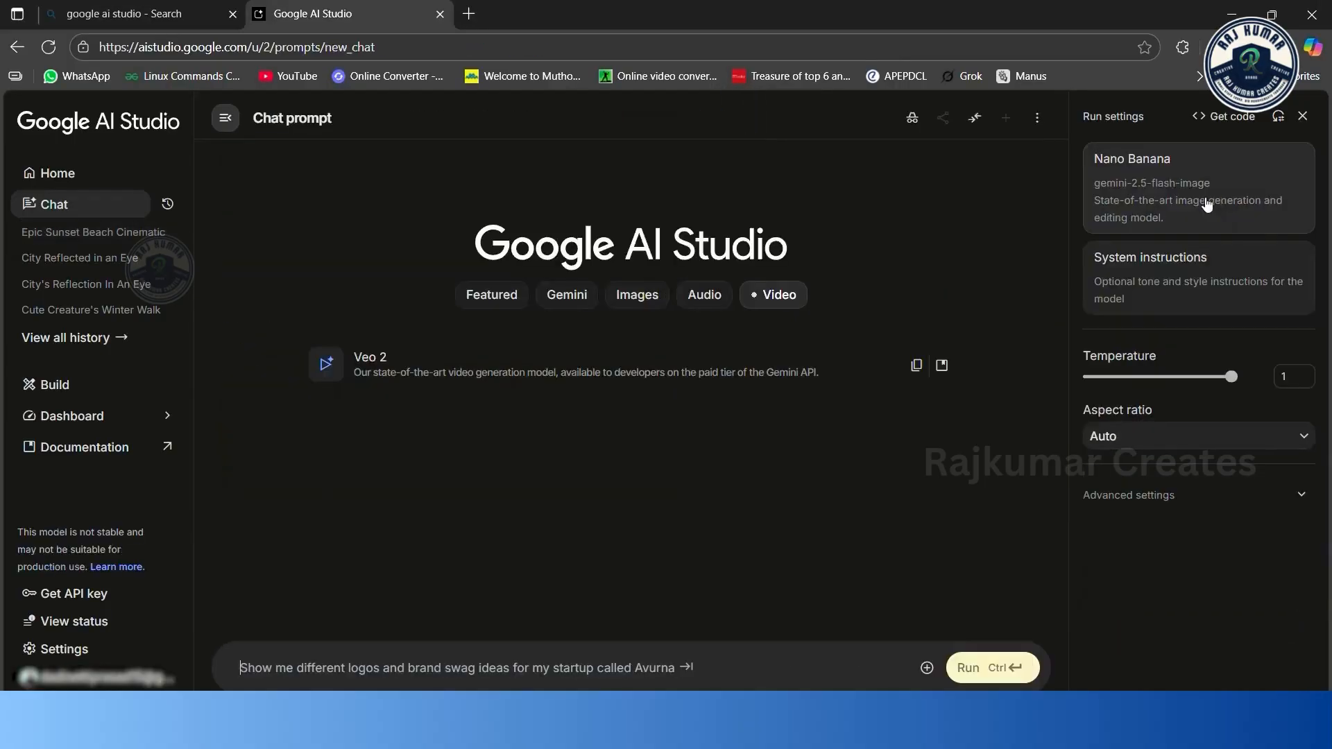